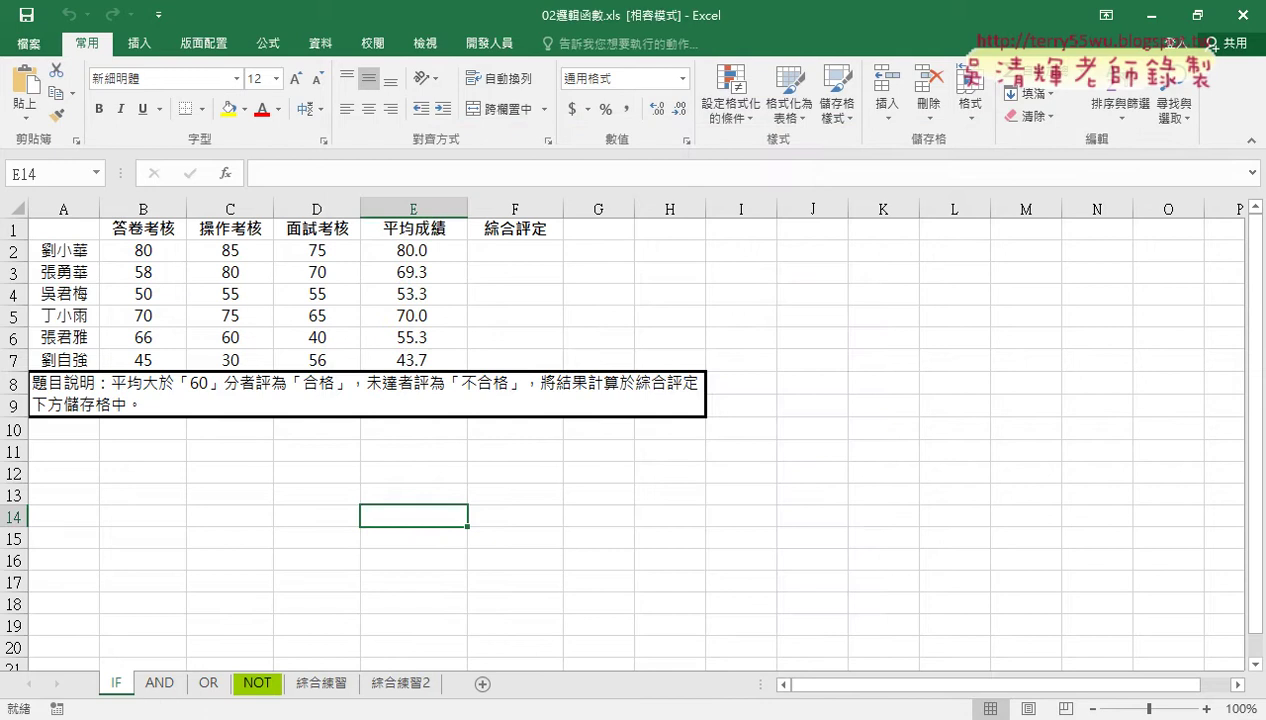
- Enlarge the sheet, review E2's average formula, and select cell F2
left_click(1206, 709)
left_click(1206, 709)
left_click(1206, 709)
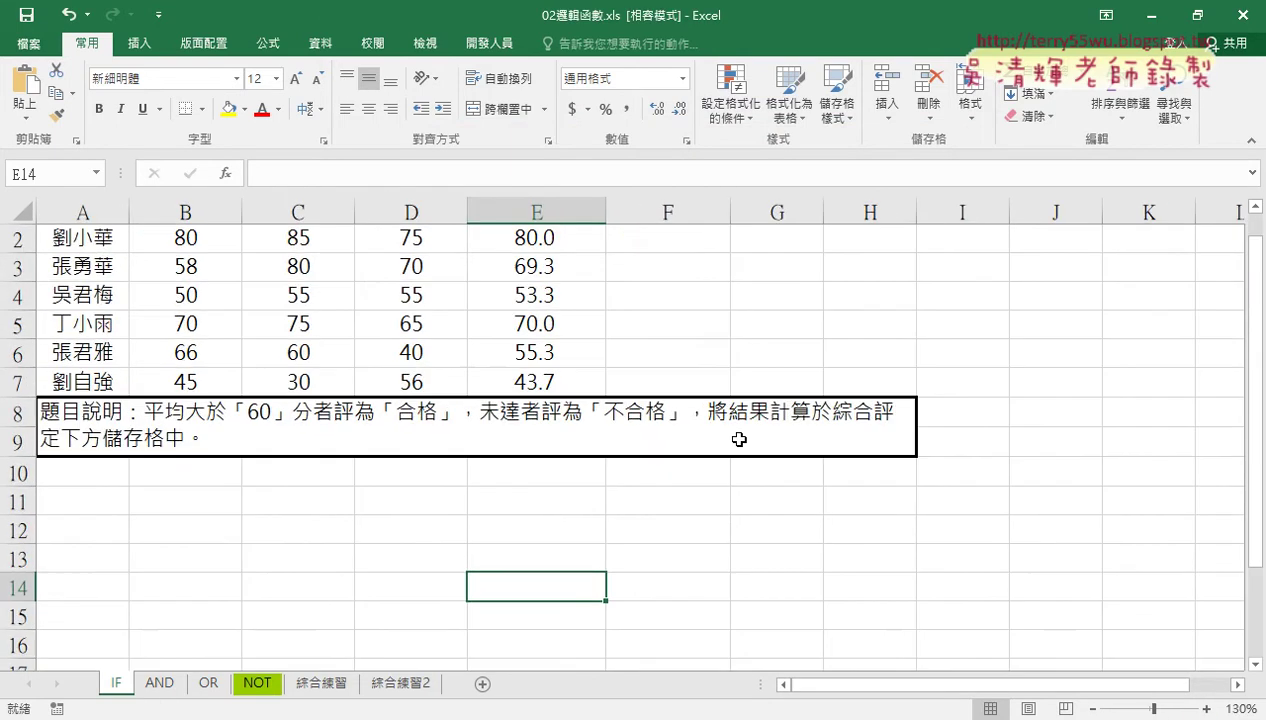
left_click(655, 266)
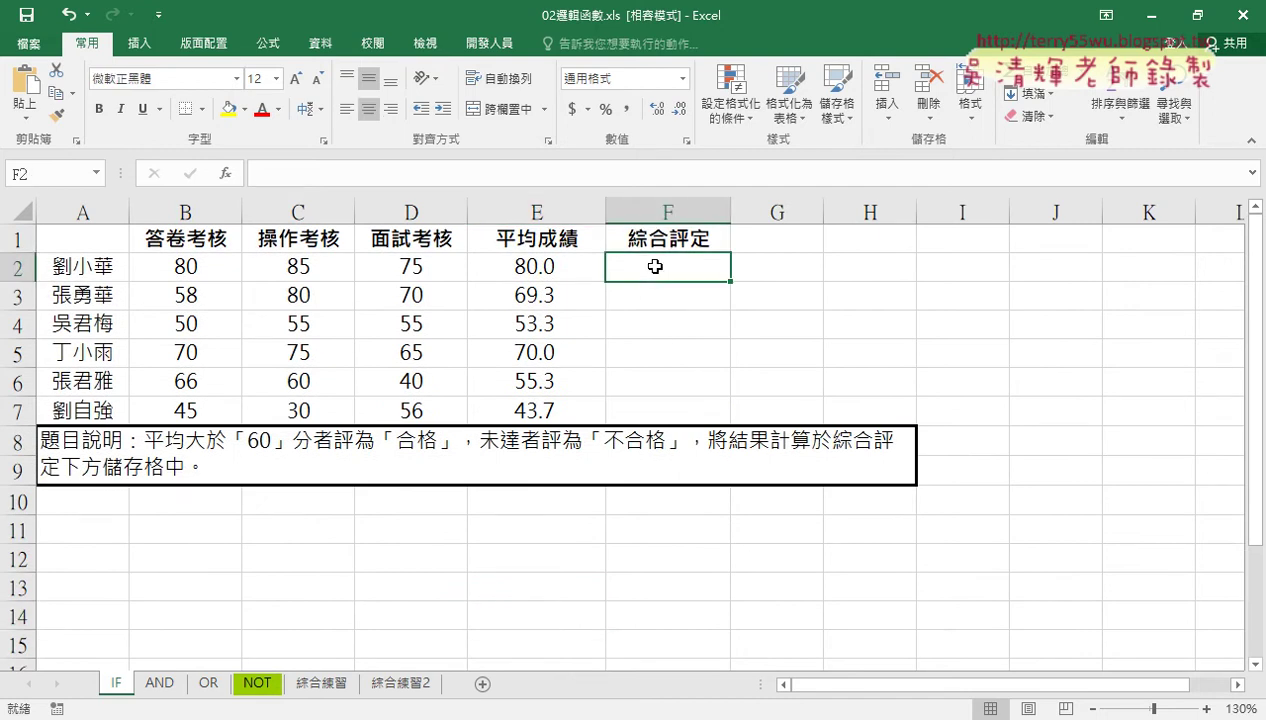
left_click(544, 266)
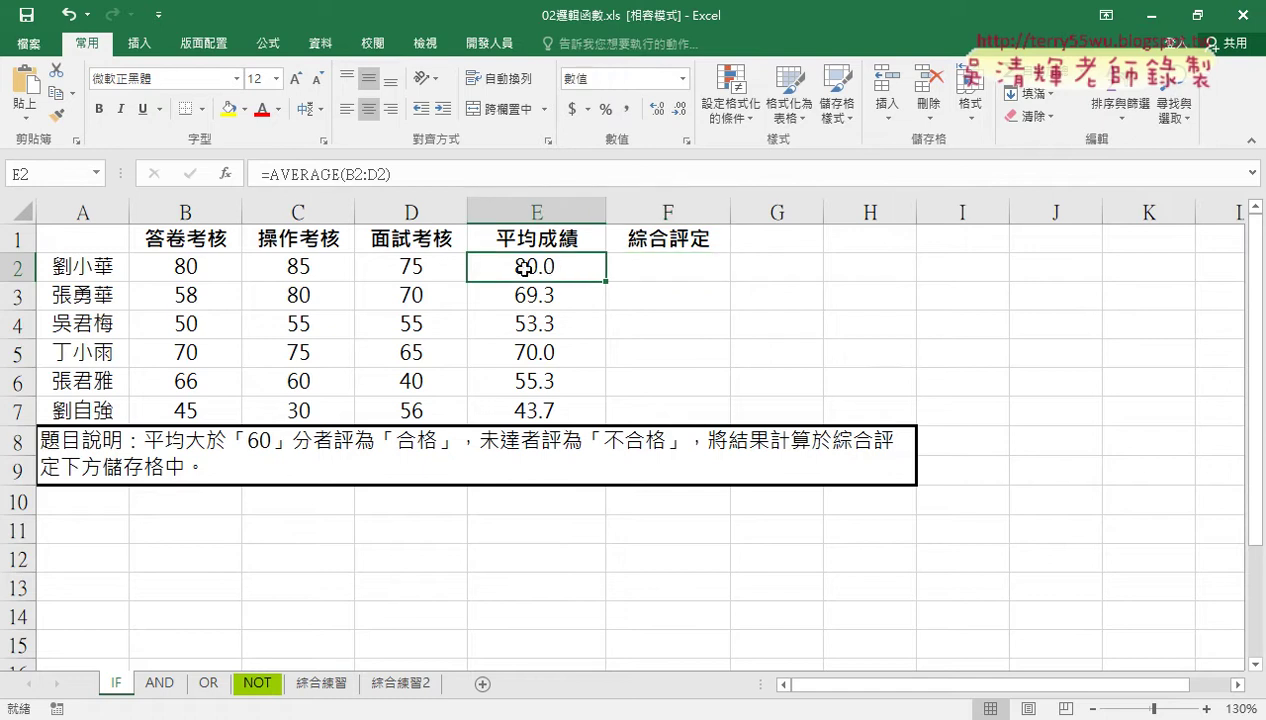
left_click(393, 684)
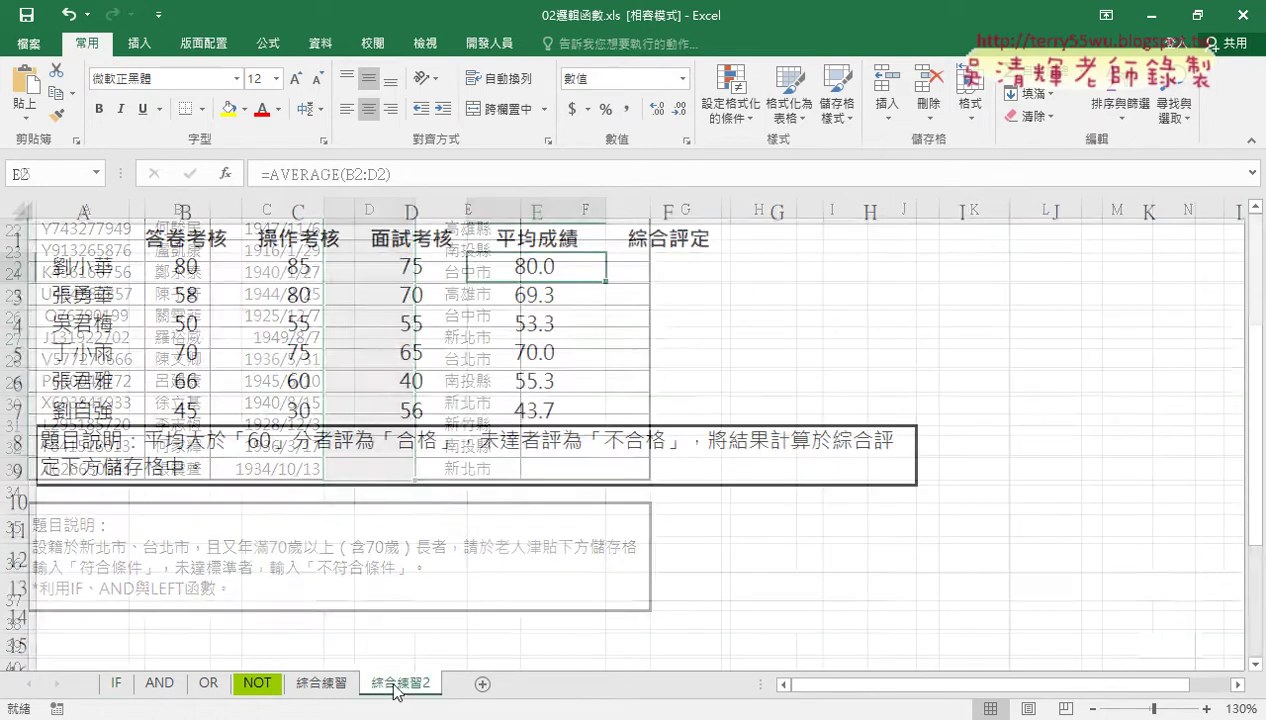
left_click(116, 684)
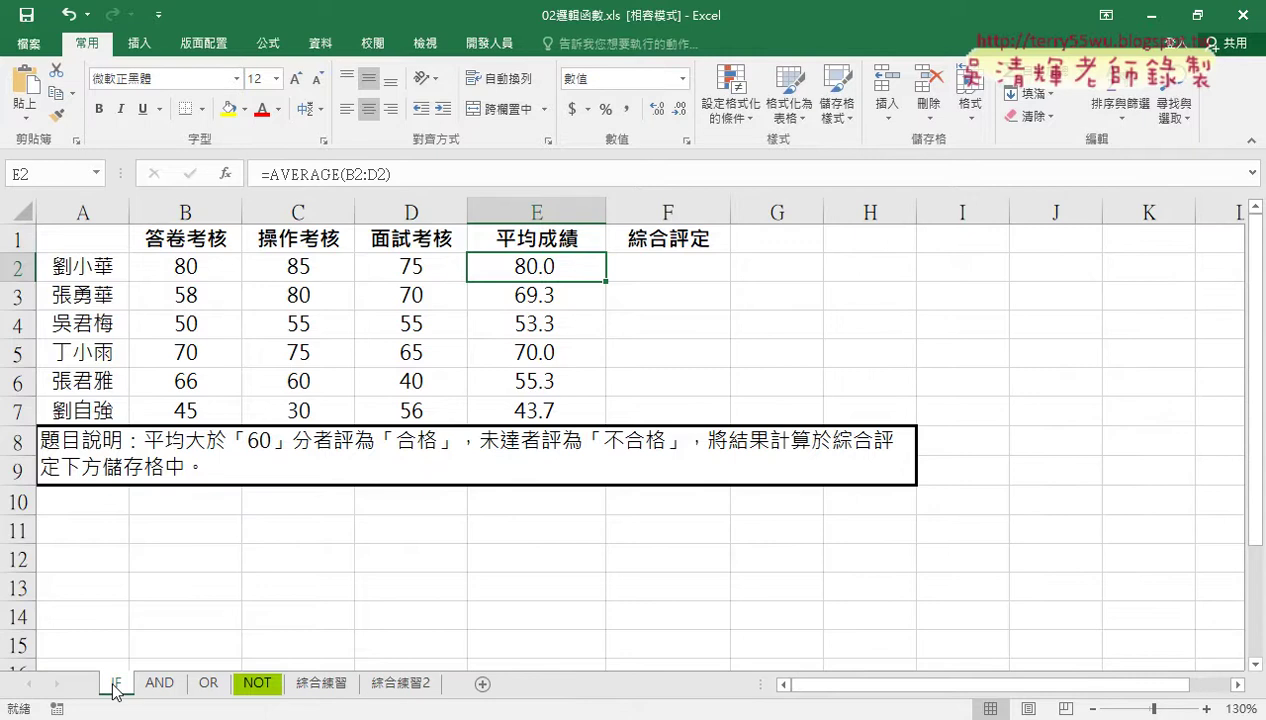
left_click(663, 266)
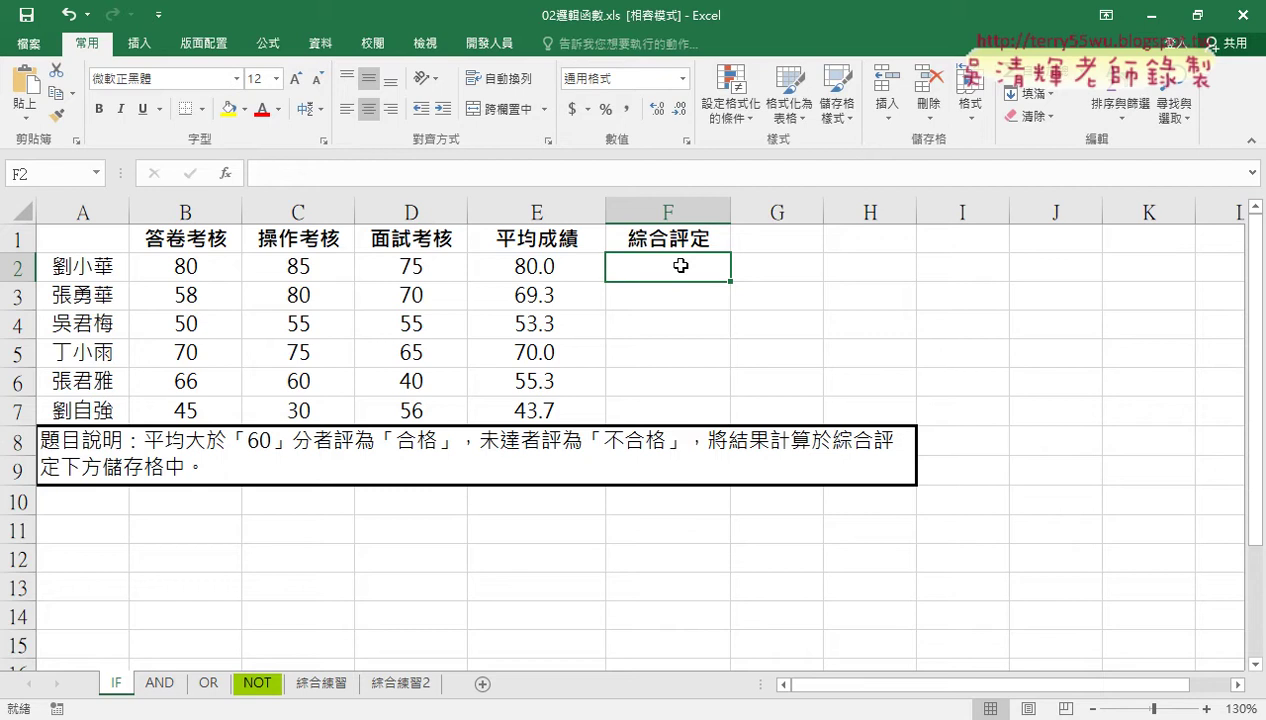
- Insert the IF function from the 邏輯 category into F2
left_click(225, 173)
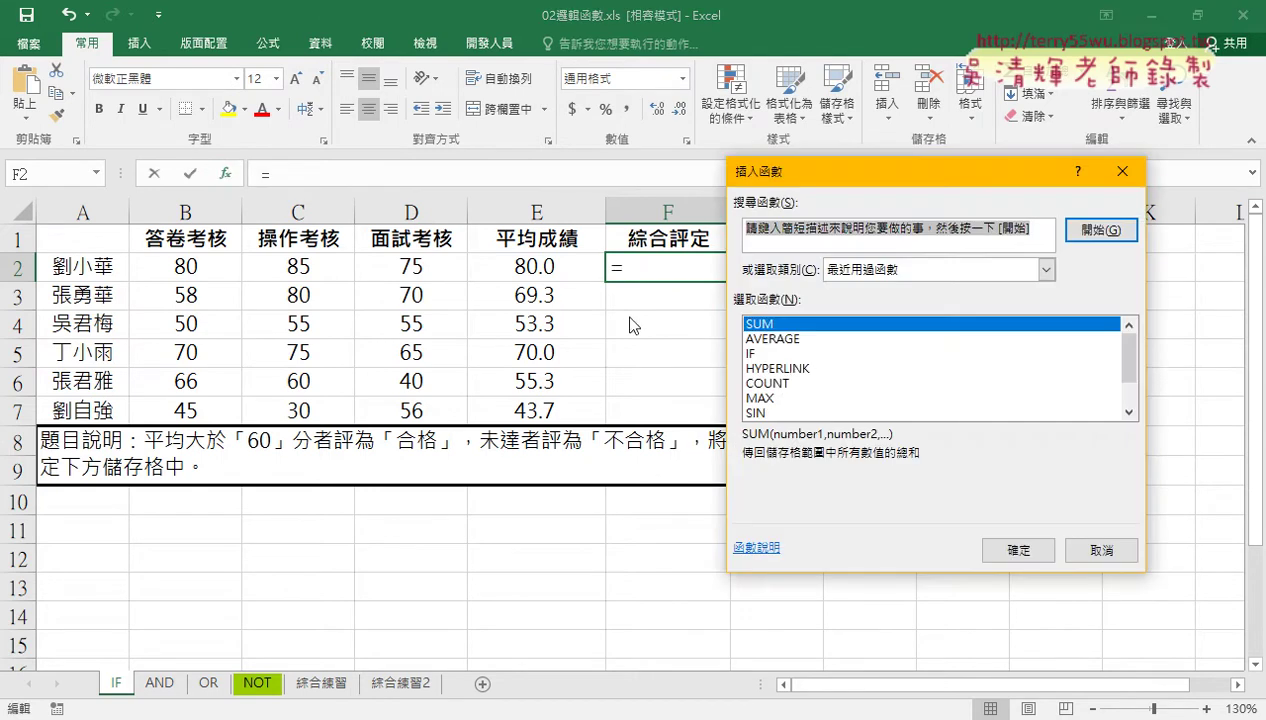
left_click(782, 354)
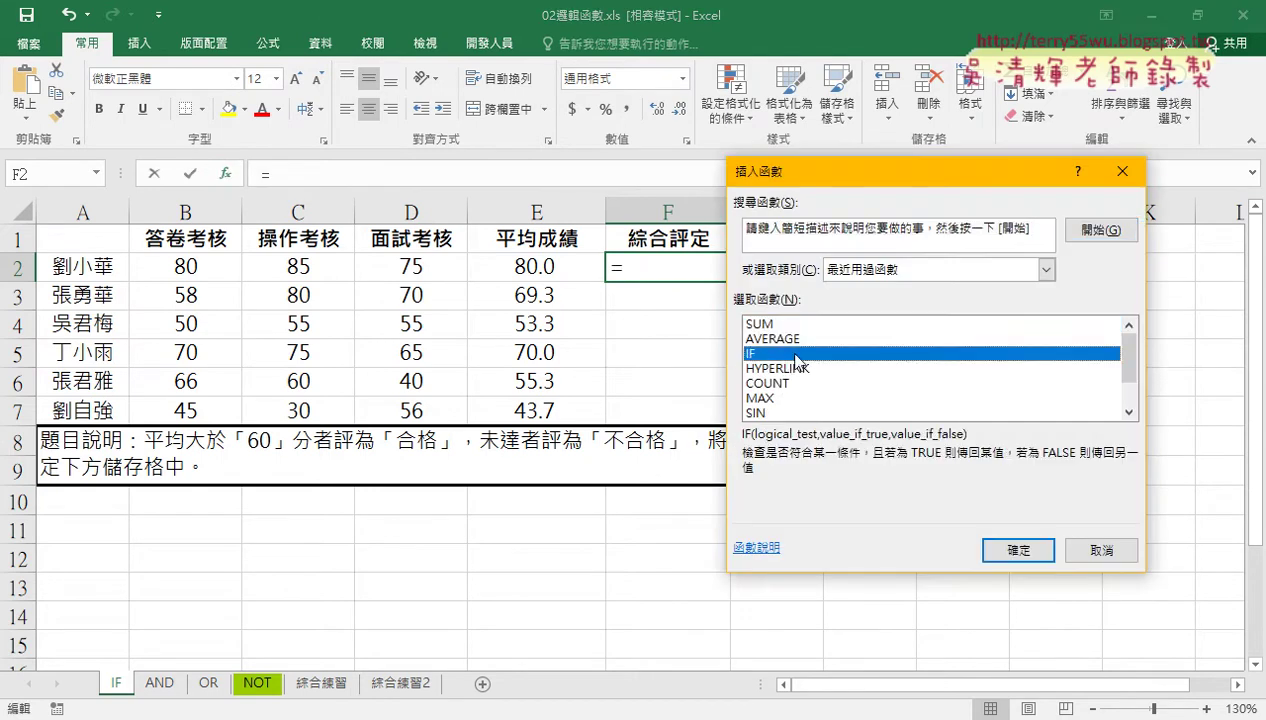
left_click(880, 269)
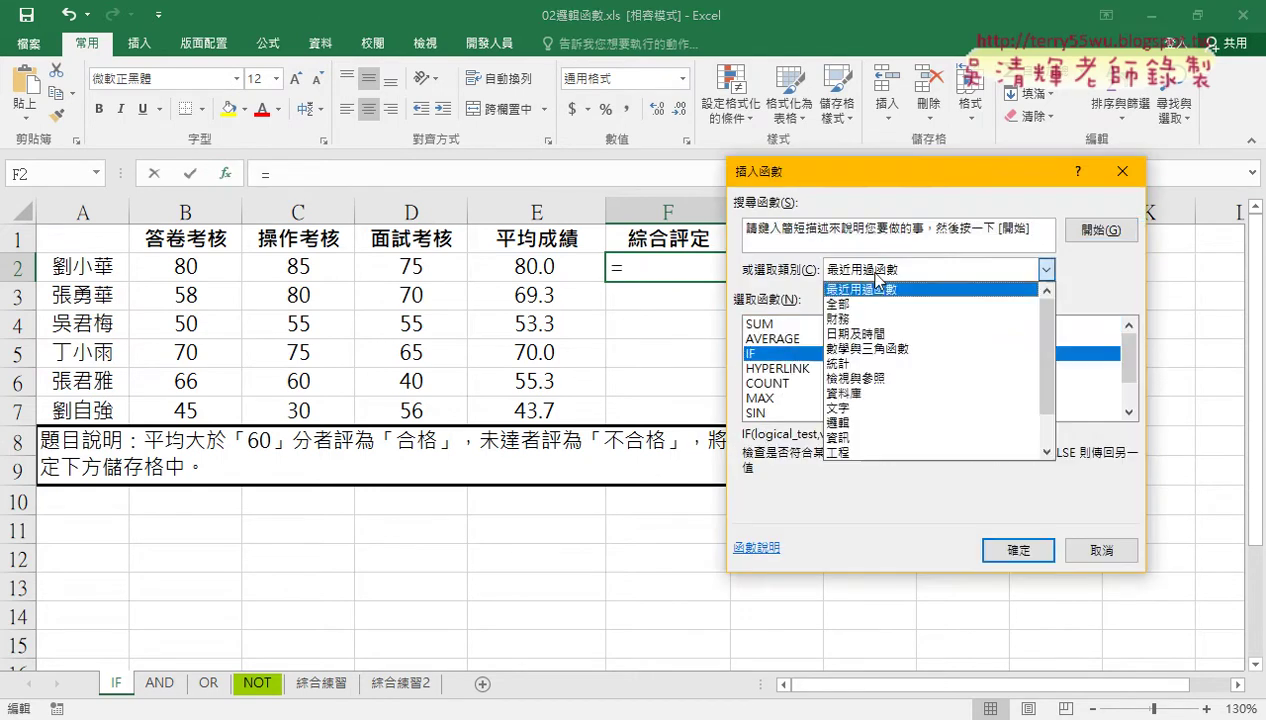
left_click(871, 422)
left_click(750, 354)
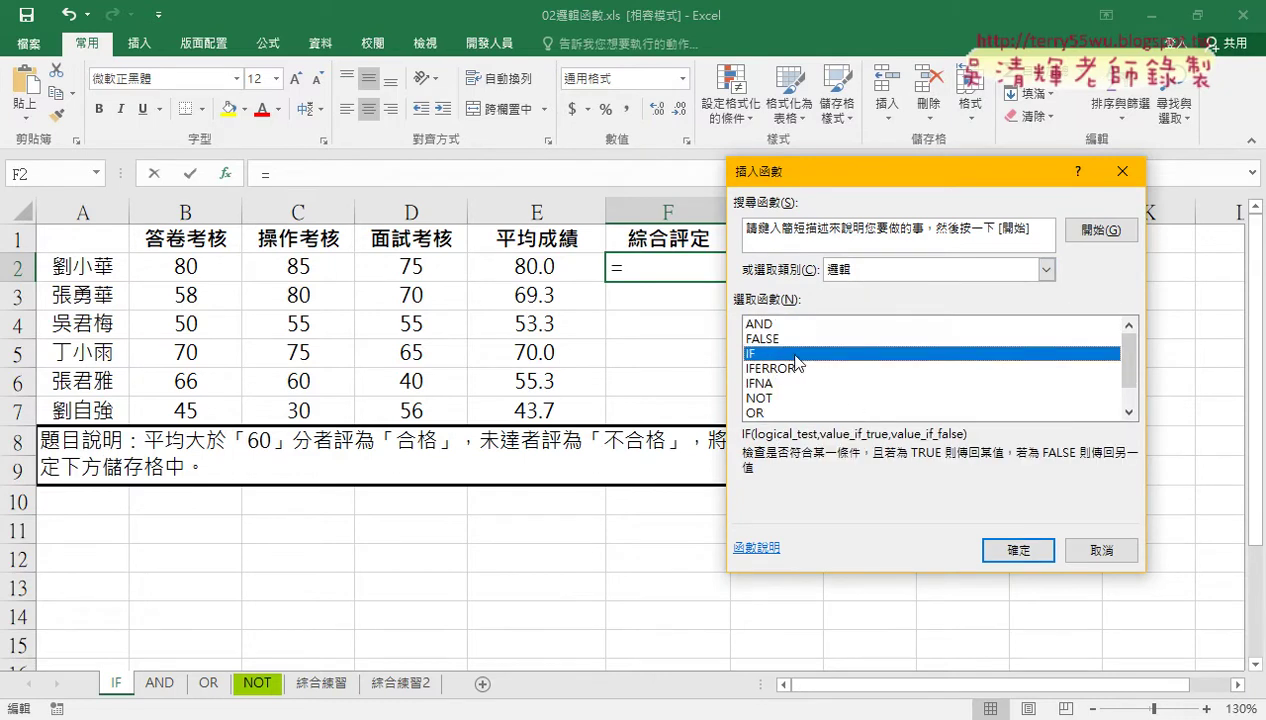
left_click(1036, 558)
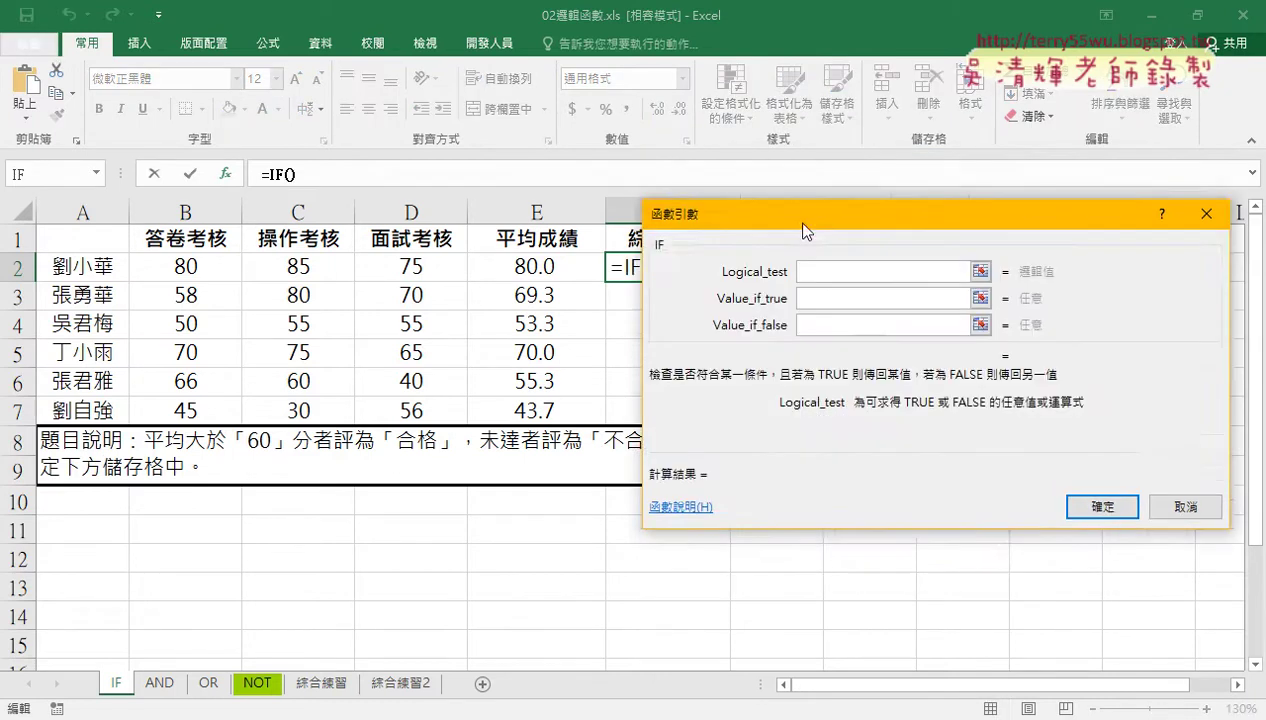
- Enter the logical test E2>=60 in the IF arguments
left_click_drag(806, 231, 981, 236)
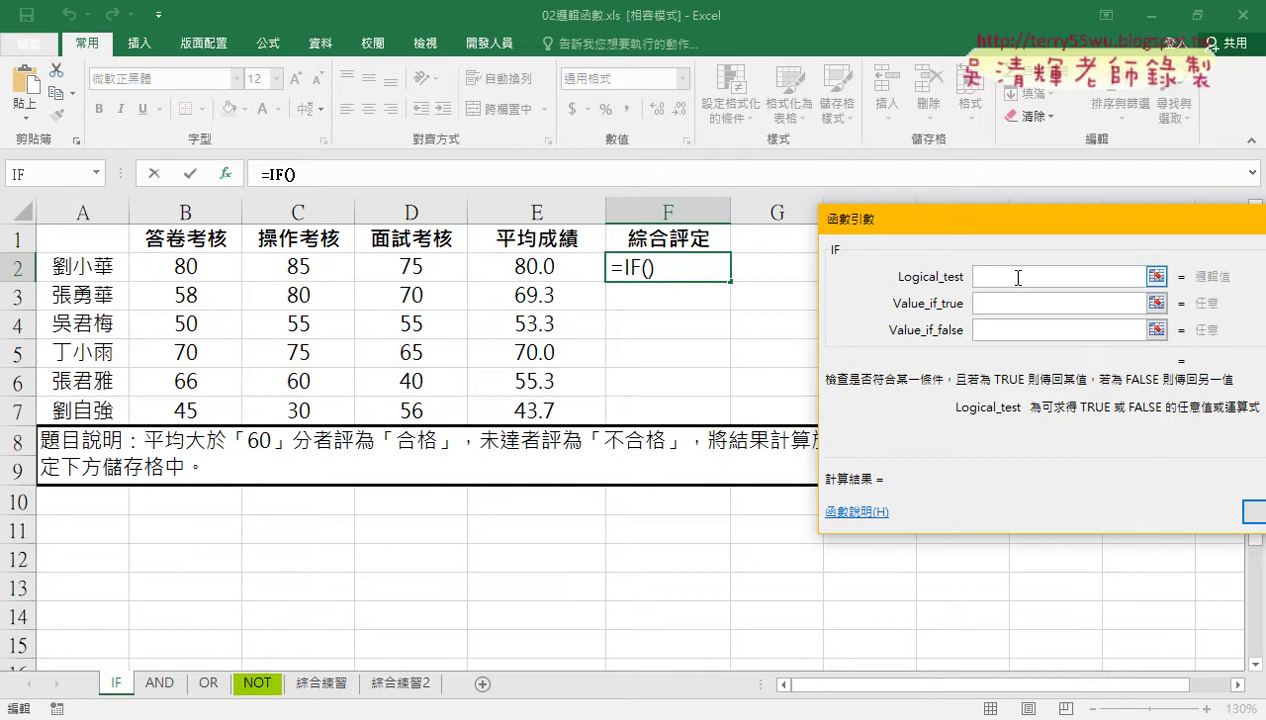
left_click_drag(956, 223, 876, 198)
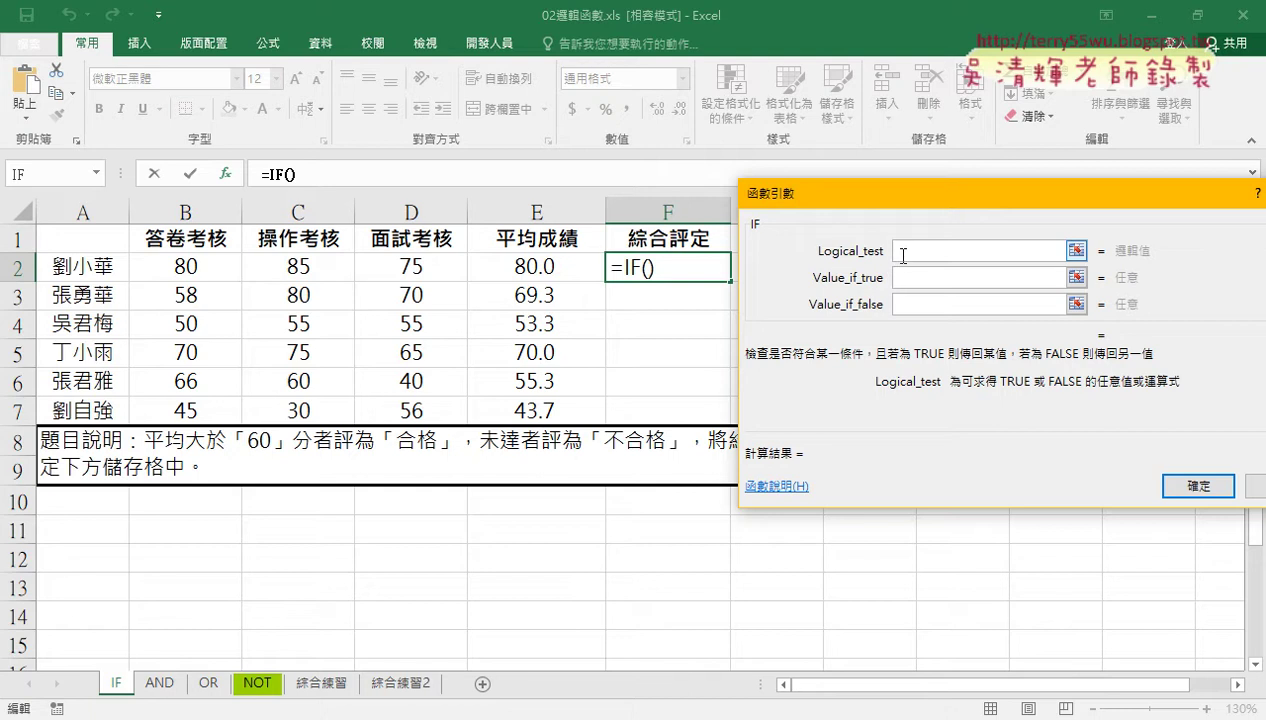
left_click(543, 269)
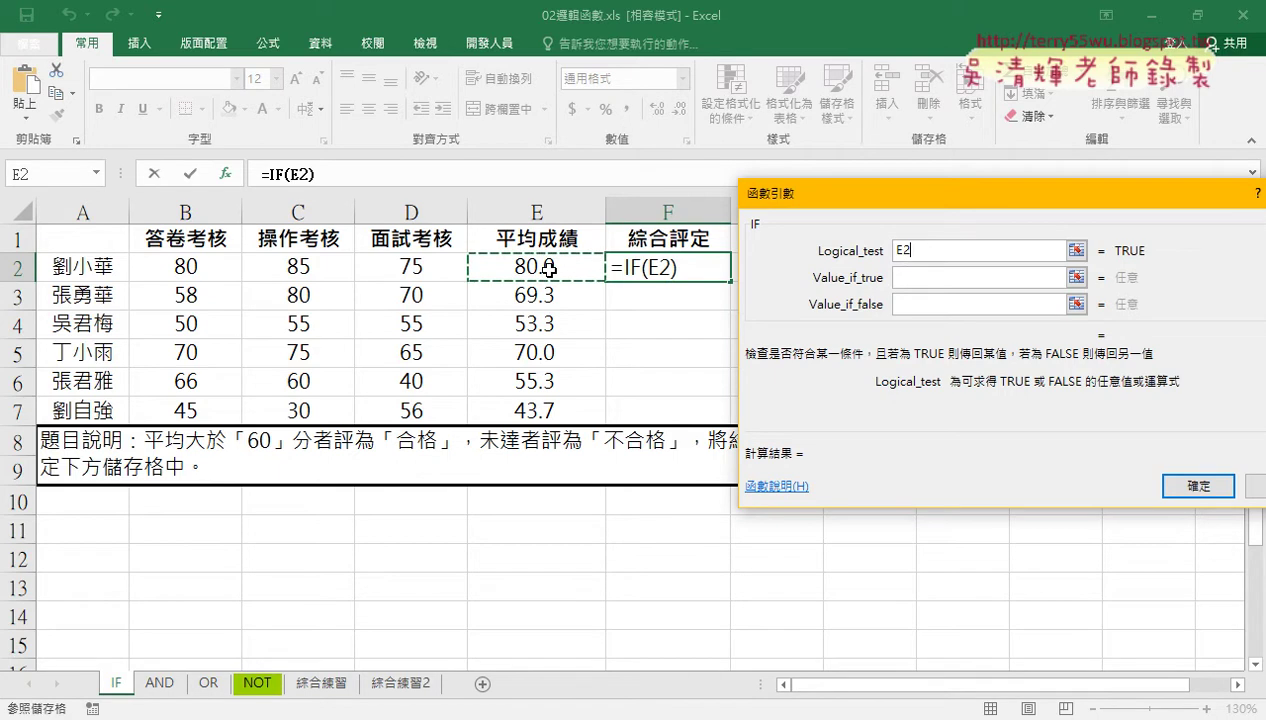
type(">")
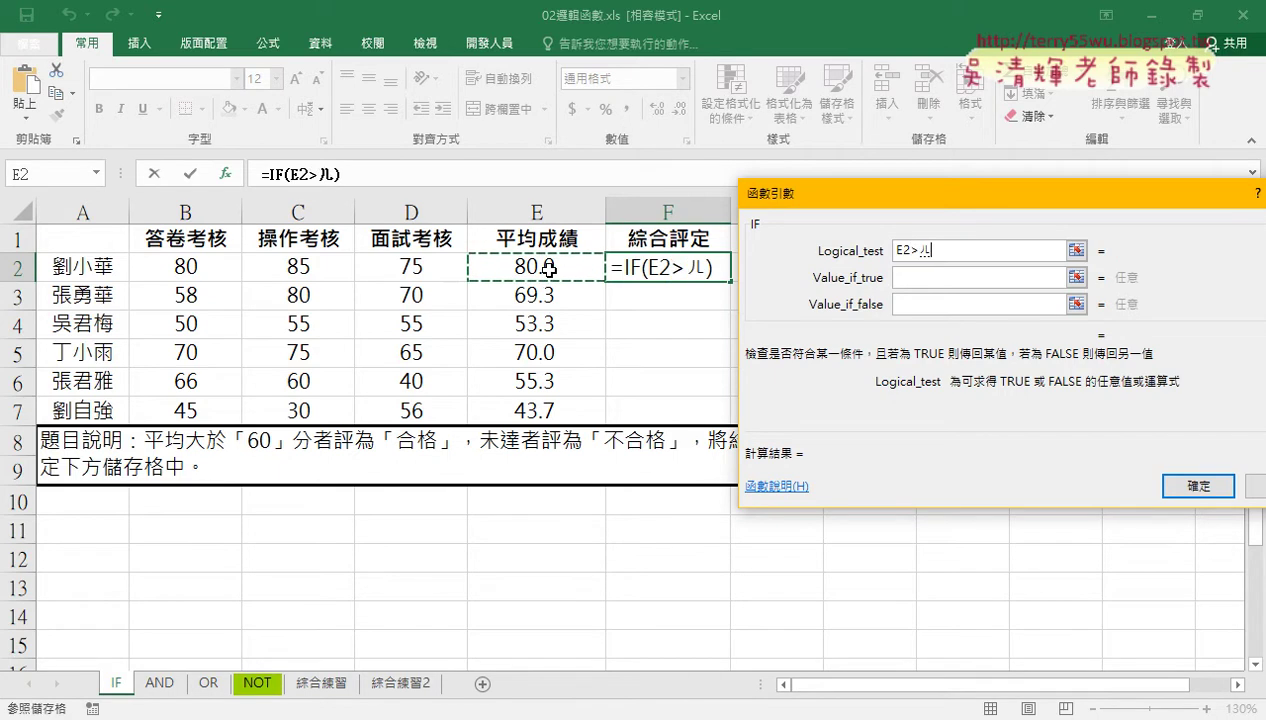
type("=60")
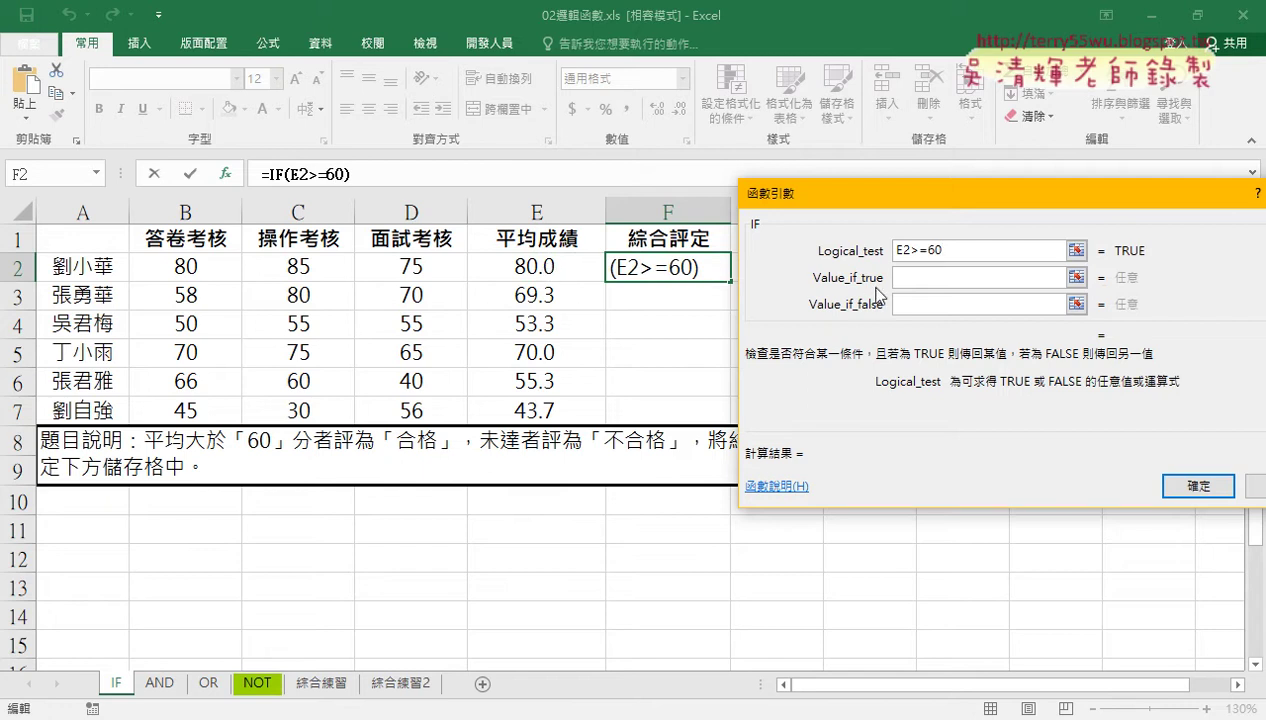
- Set the IF's true value to 合格
left_click_drag(958, 251, 875, 258)
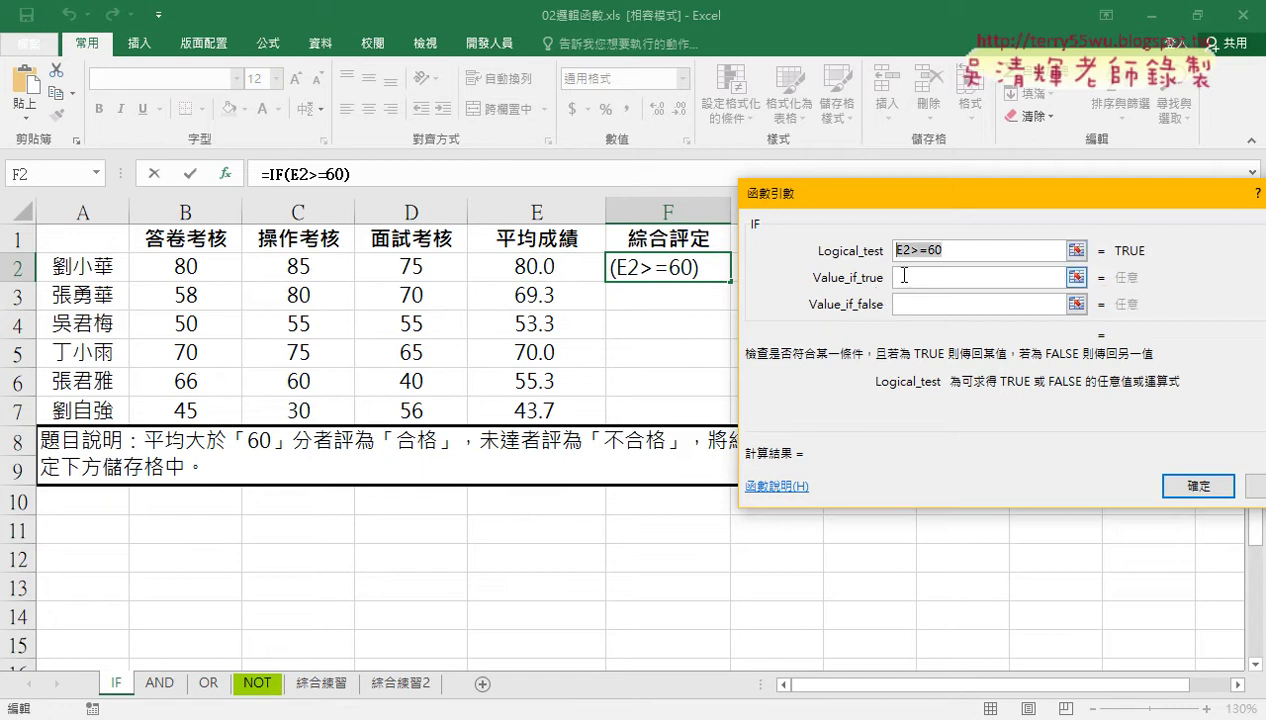
left_click(899, 280)
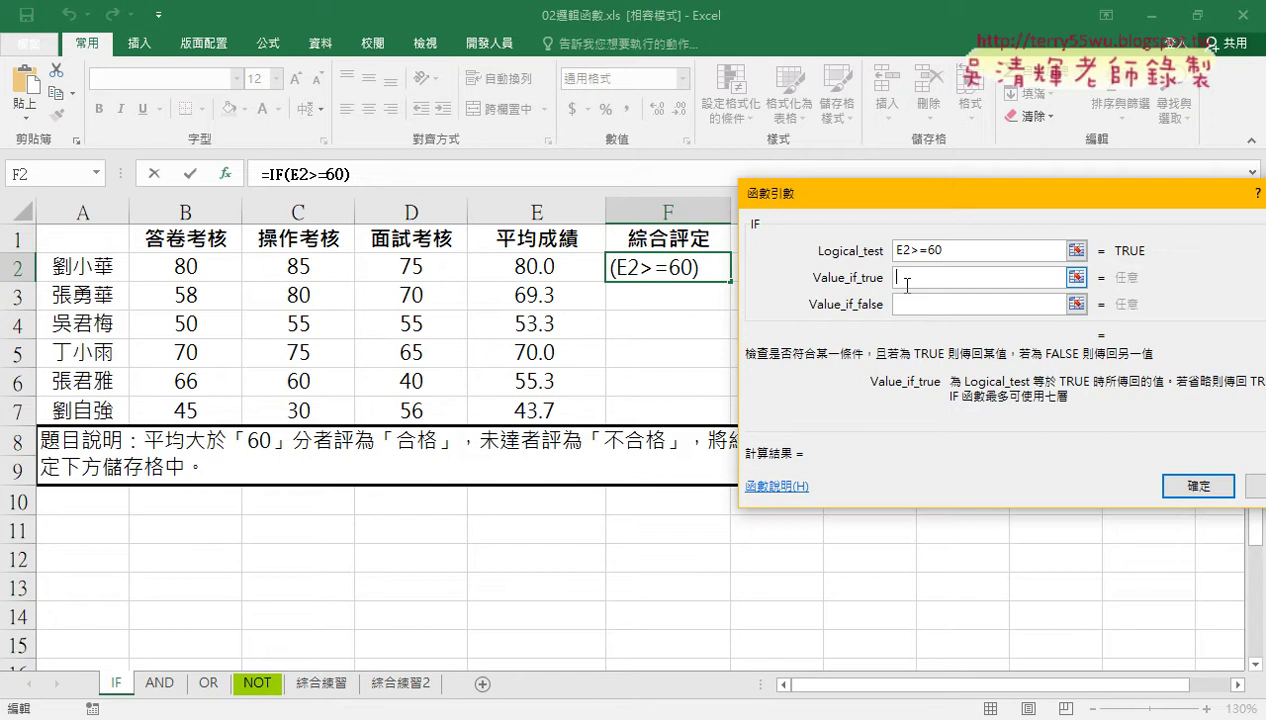
type("和")
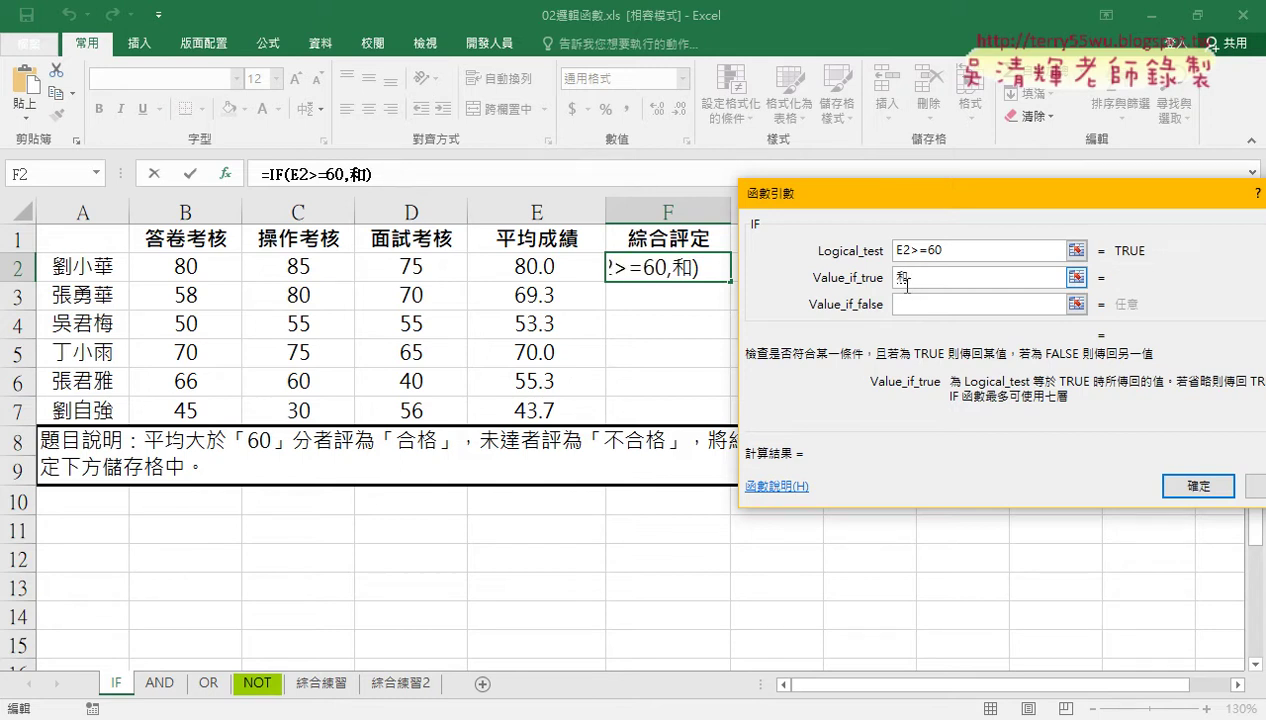
type("格")
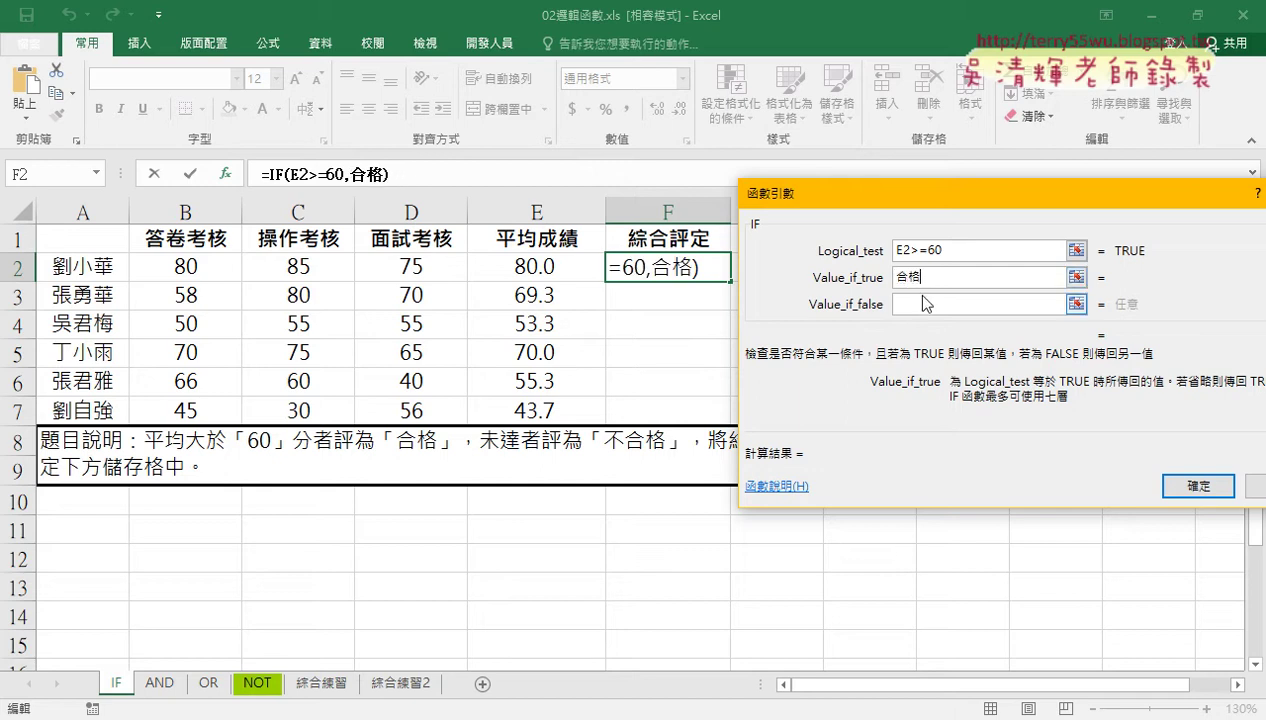
key("Return")
left_click(912, 304)
- Set the false value to 不合格 and confirm F2's formula
double_click(919, 283)
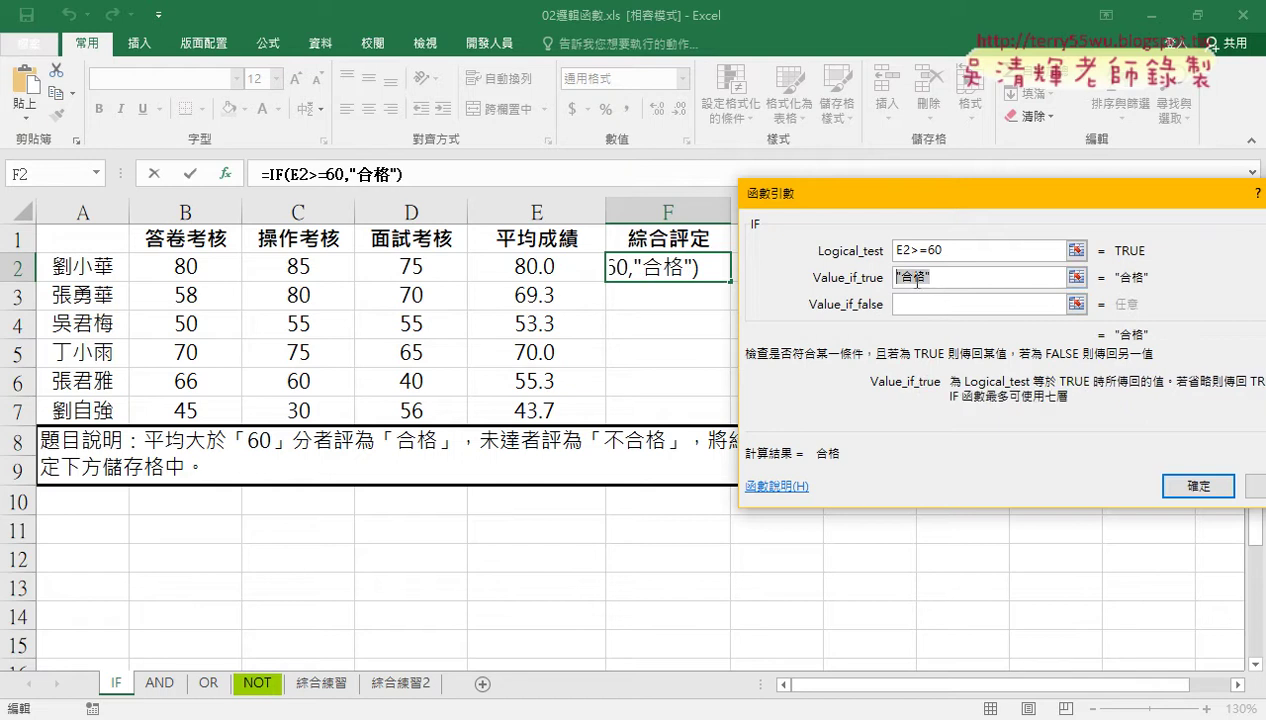
right_click(917, 283)
left_click(932, 318)
left_click(933, 304)
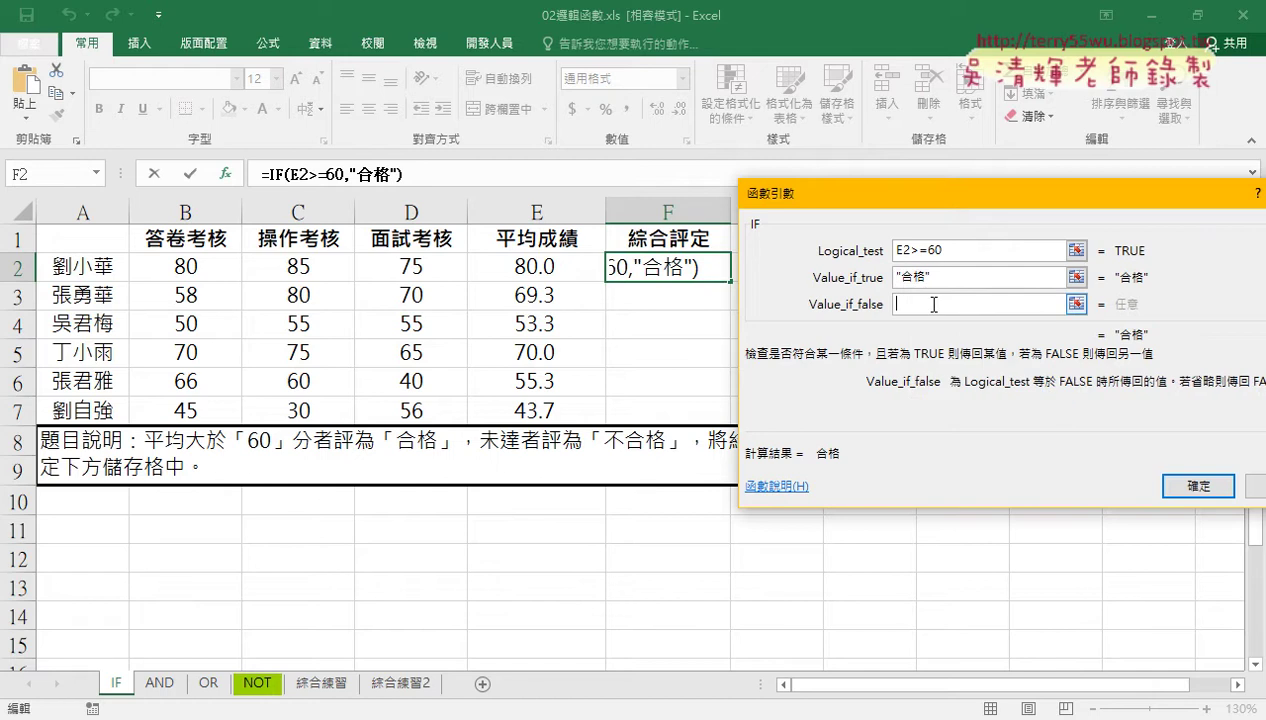
right_click(922, 304)
left_click(950, 363)
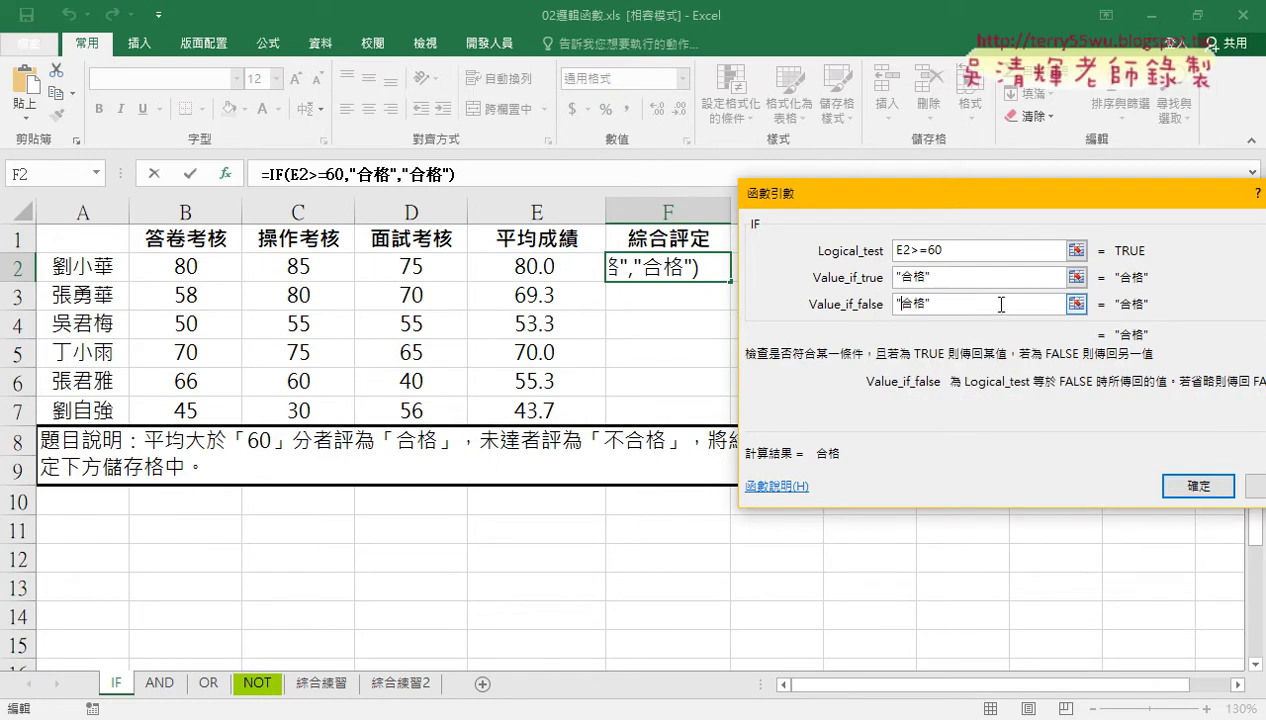
type("不")
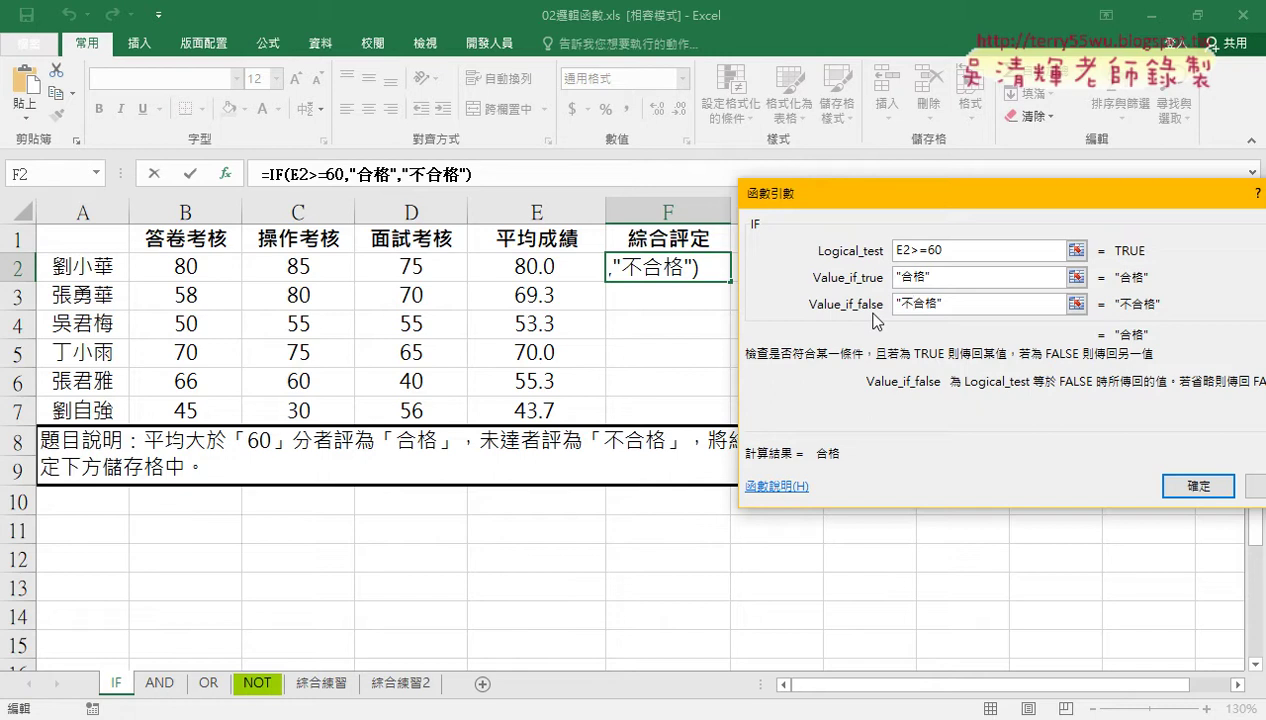
key("Right")
left_click(1198, 486)
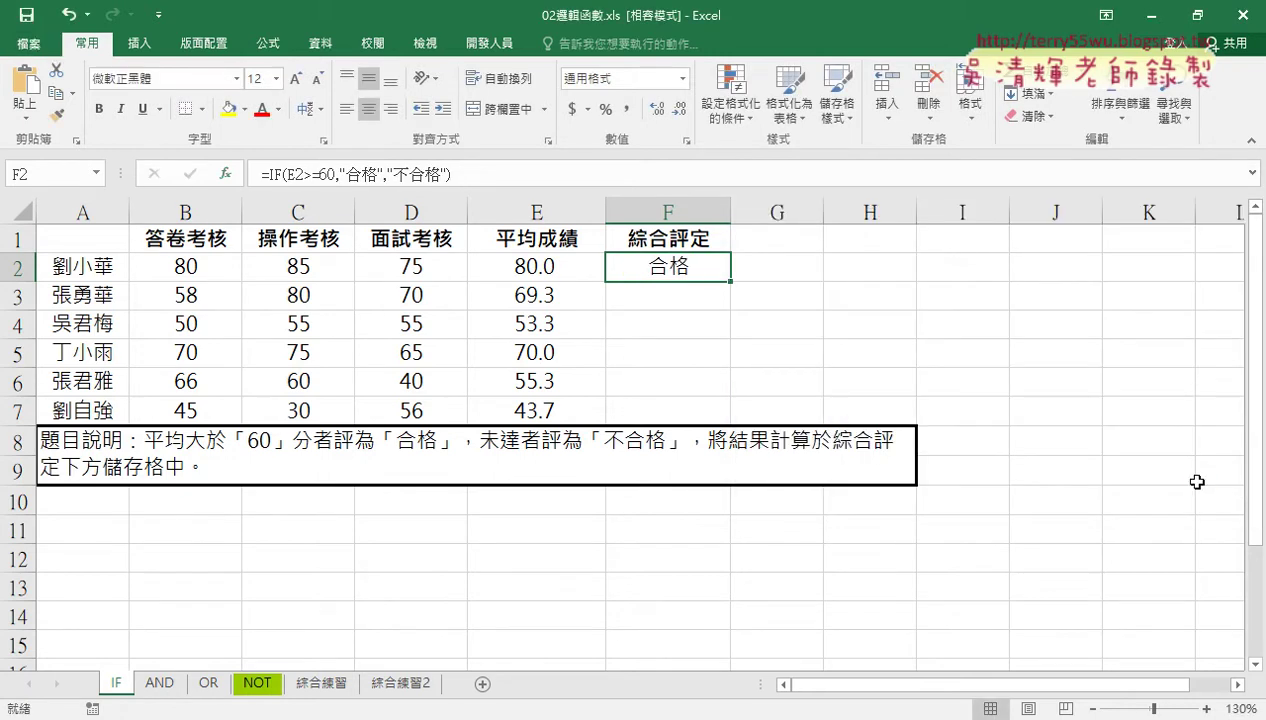
- Fill the pass/fail formula down to F7 and enter the header 多重 in G1
left_click_drag(731, 282, 731, 423)
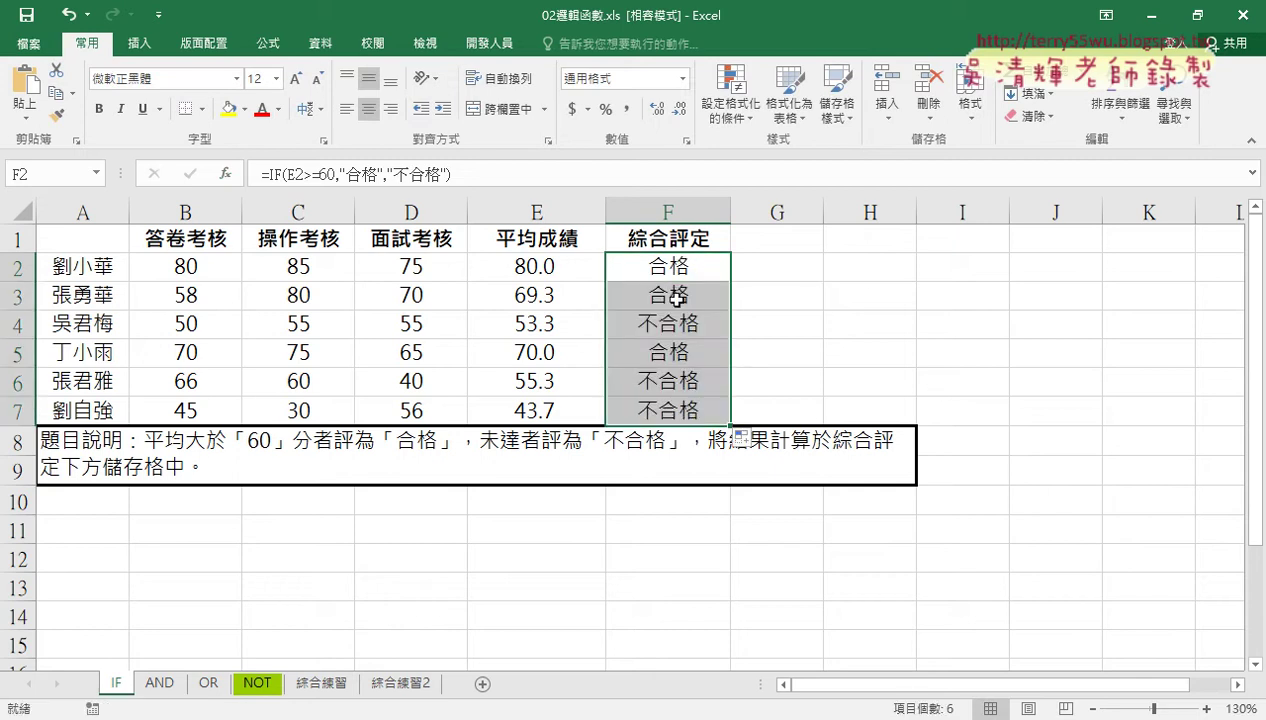
left_click(799, 235)
type("ㄉㄨ")
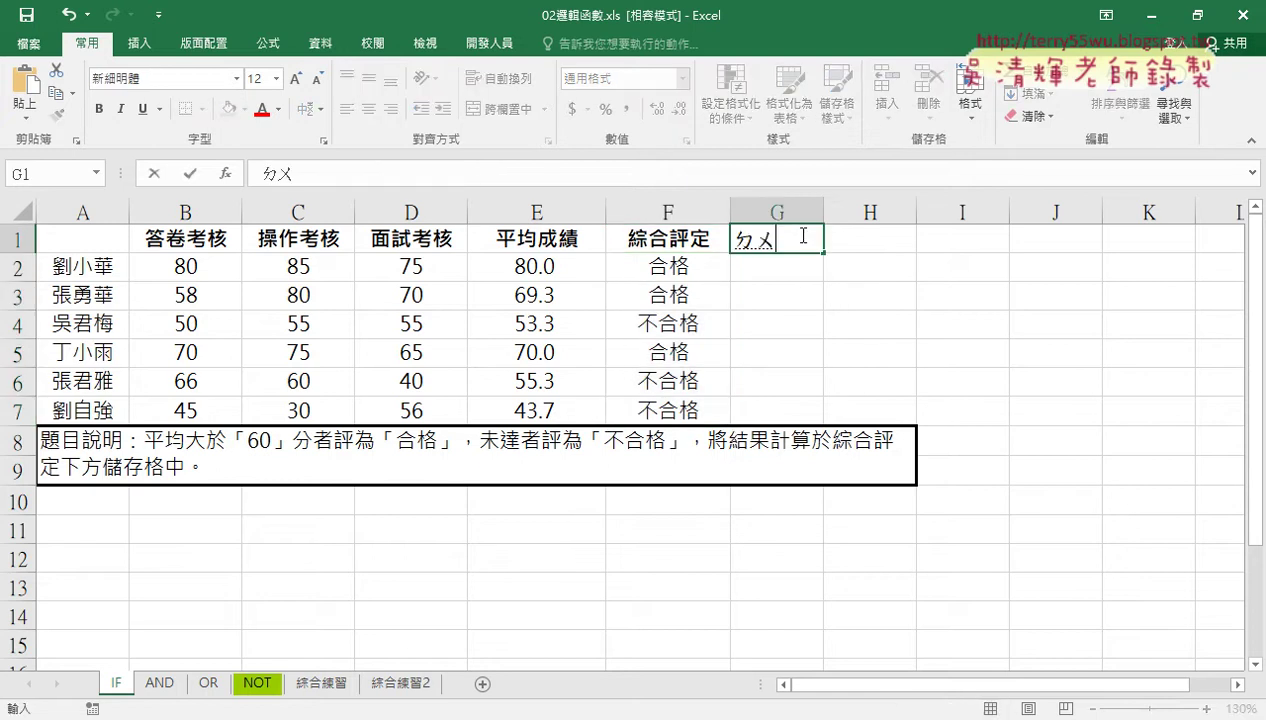
type("多ㄔ")
type("ㄨㄥ")
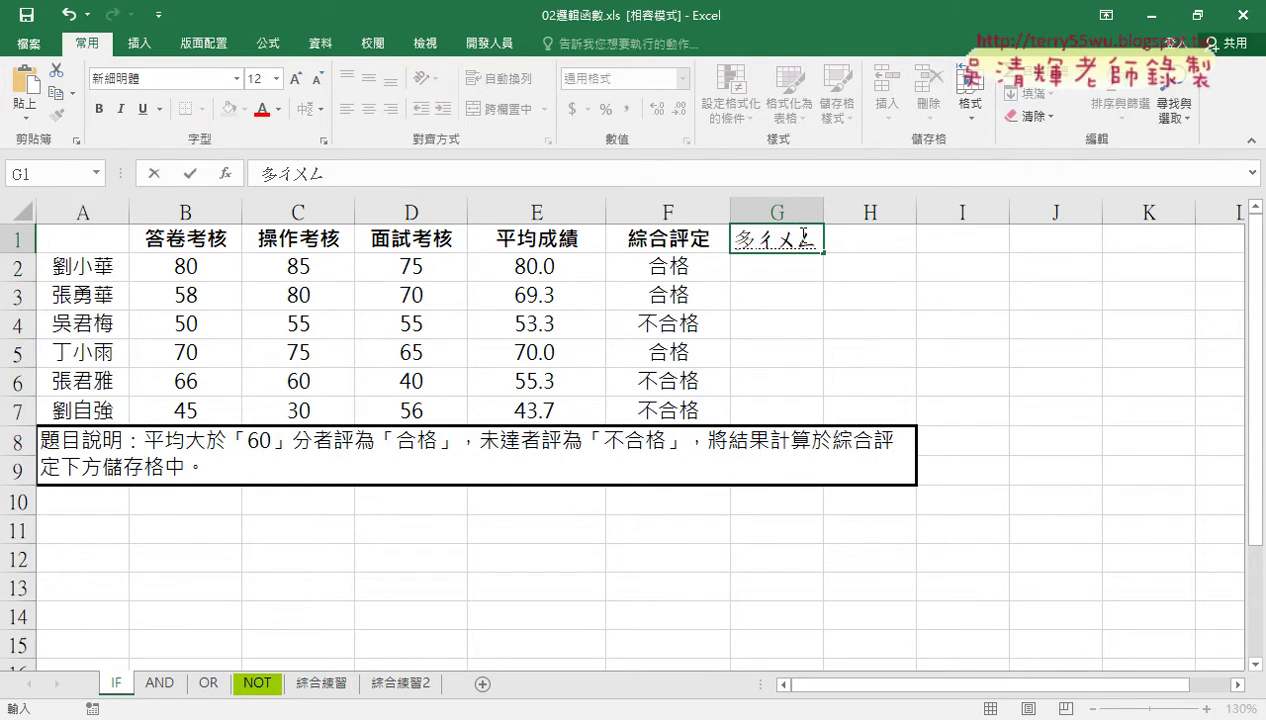
type("6")
key("Return")
key("Return")
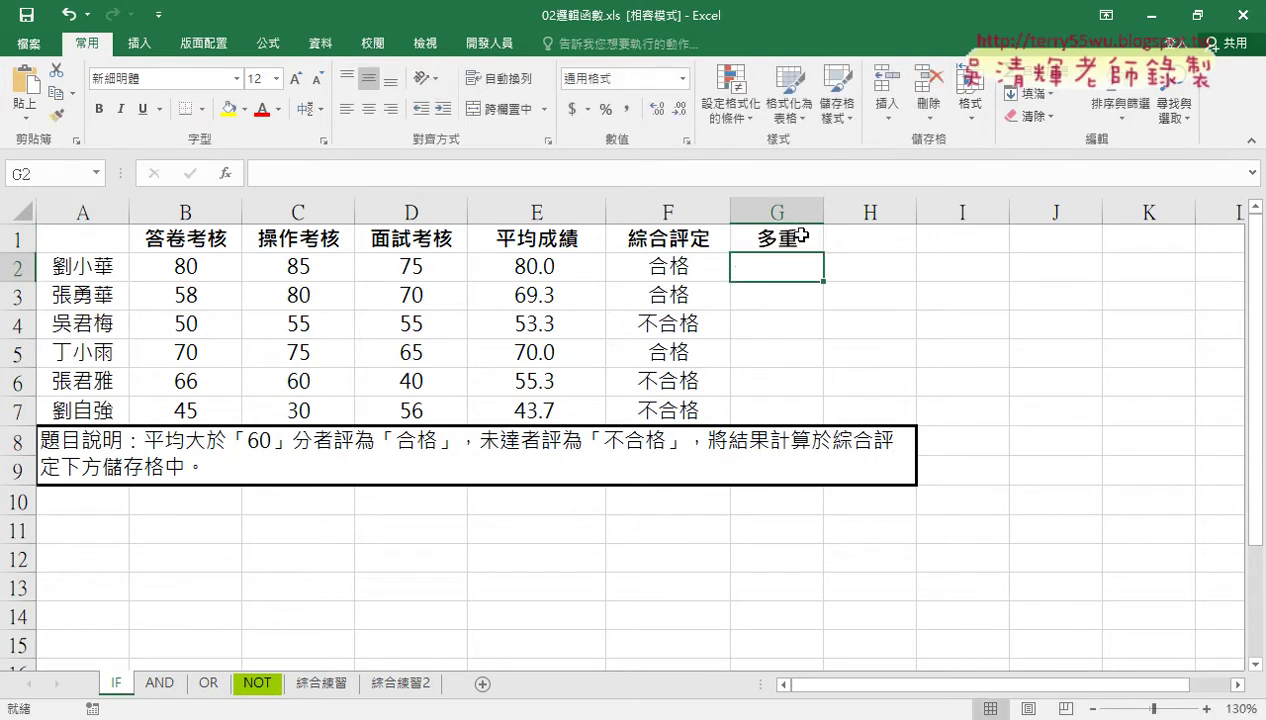
left_click(552, 266)
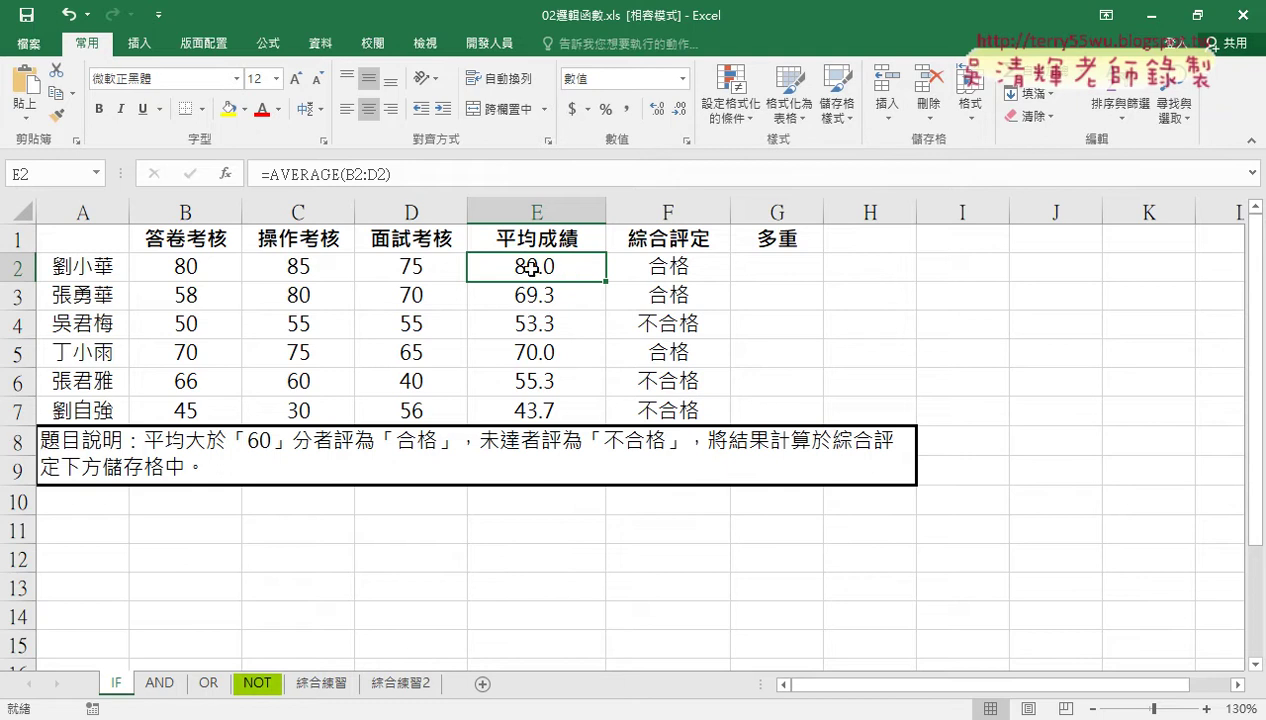
left_click_drag(525, 266, 531, 410)
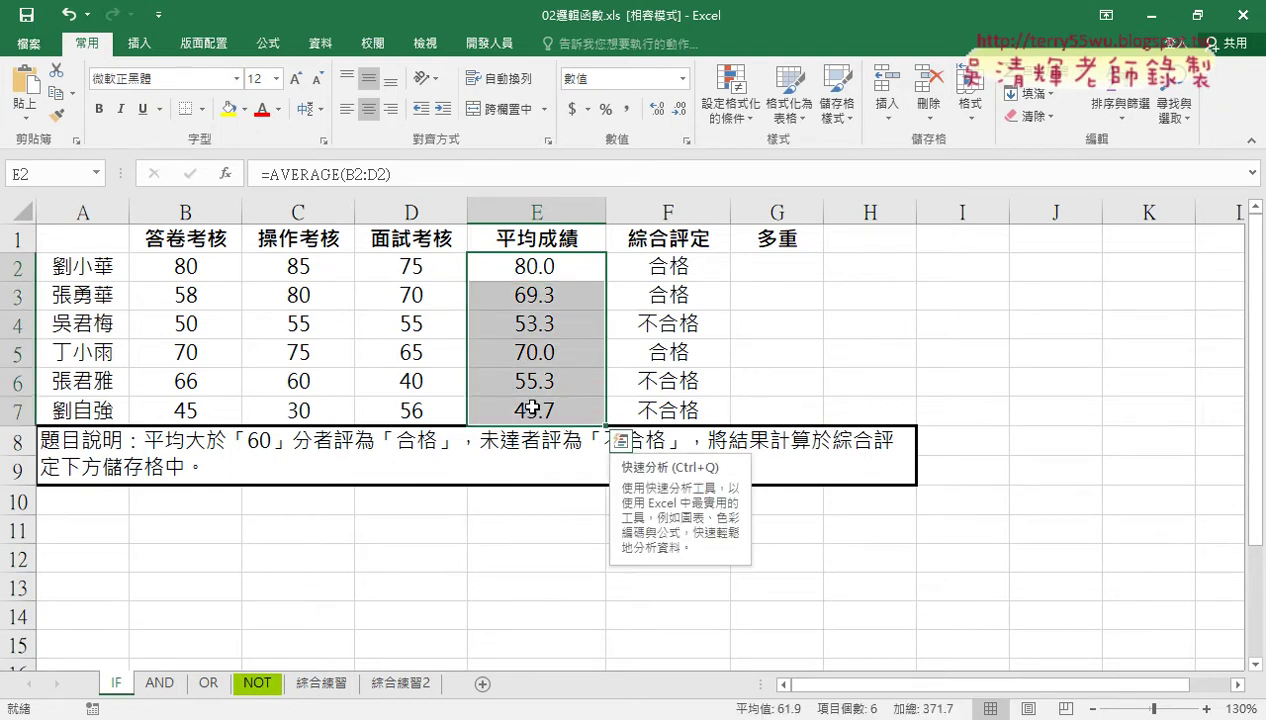
mouse_move(778, 263)
left_mouse_down()
mouse_move(780, 408)
mouse_move(765, 265)
left_mouse_up()
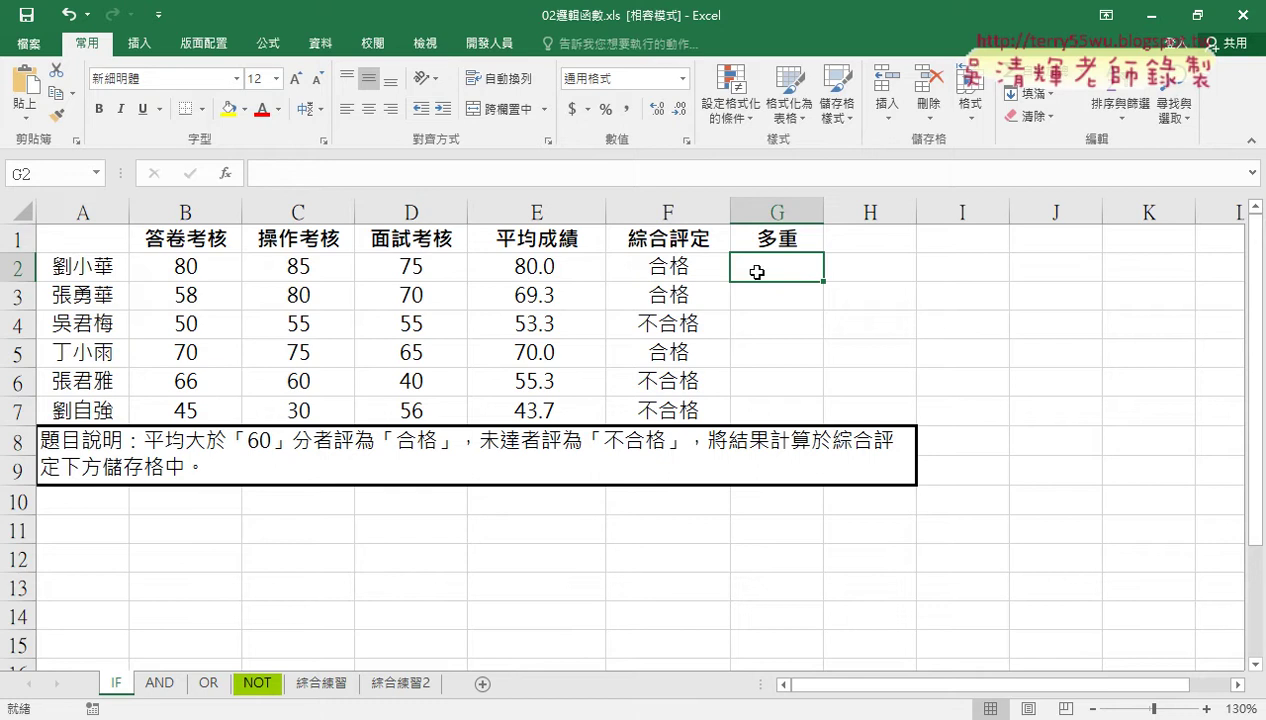
- Insert an IF function into G2 and move its arguments dialog clear of column G
left_click(226, 173)
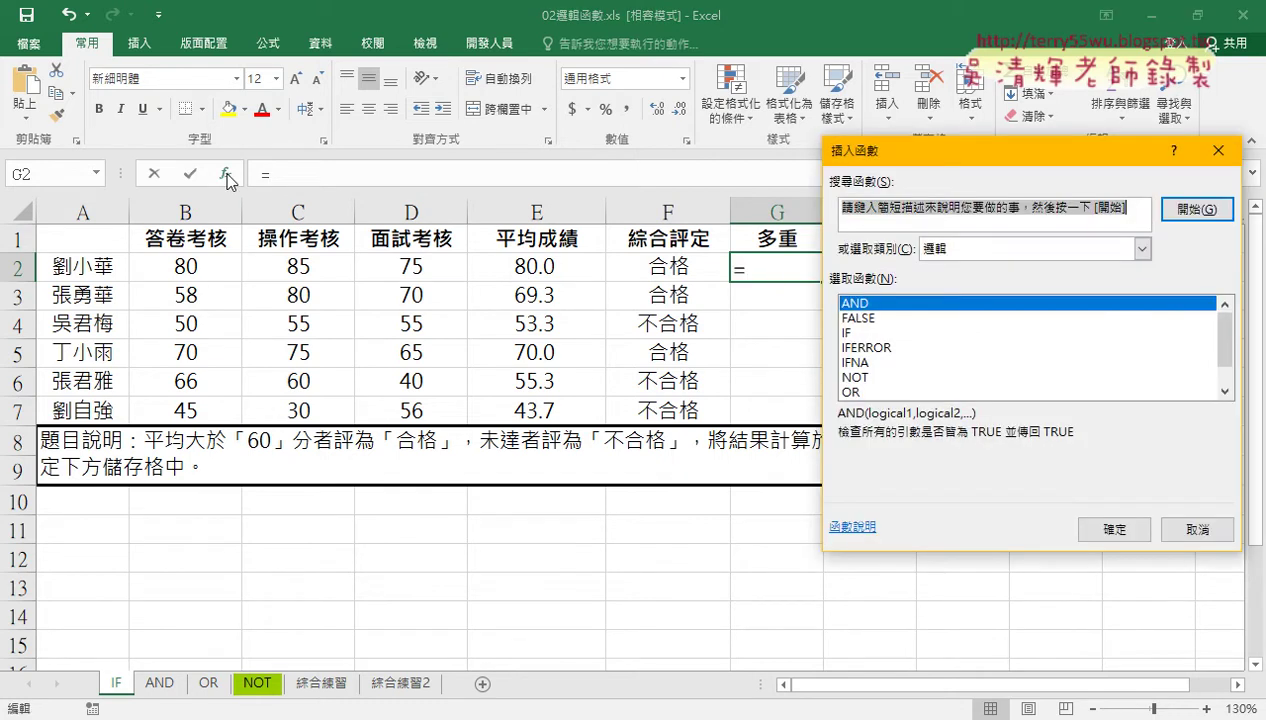
double_click(865, 333)
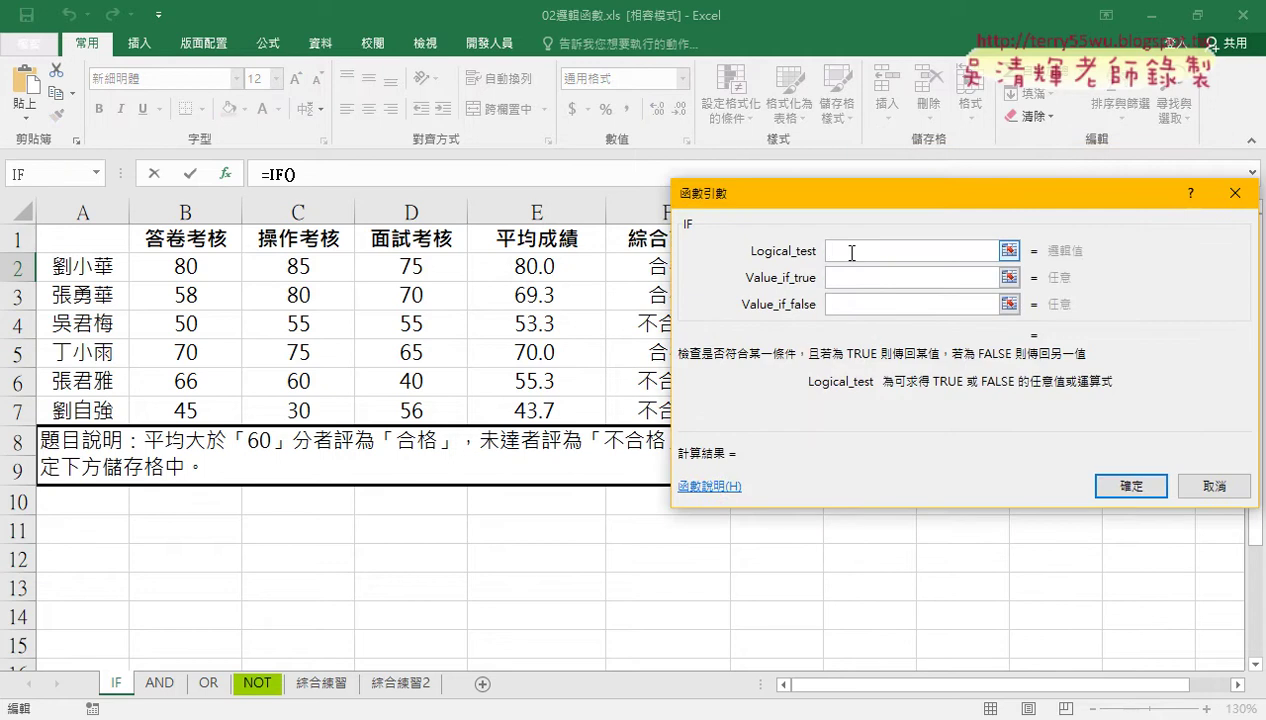
left_click(846, 278)
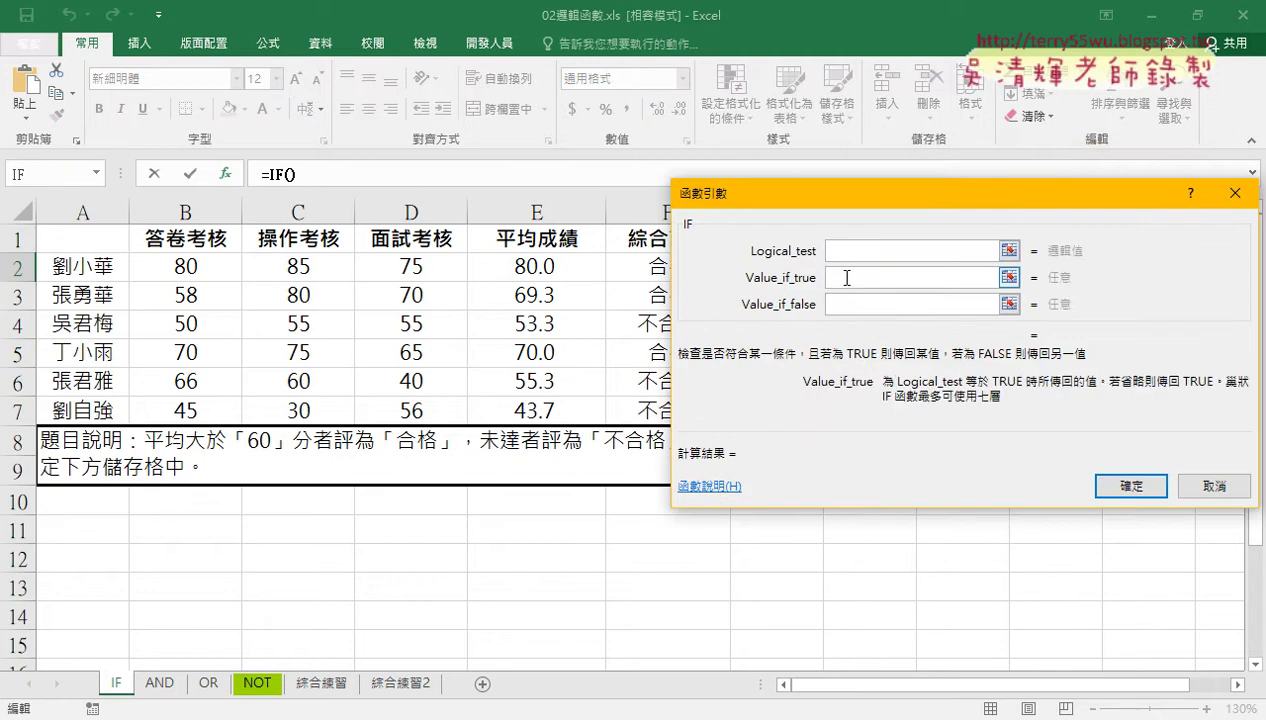
left_click(845, 303)
left_click(845, 254)
left_click(845, 279)
left_click(843, 302)
left_click_drag(844, 193, 662, 325)
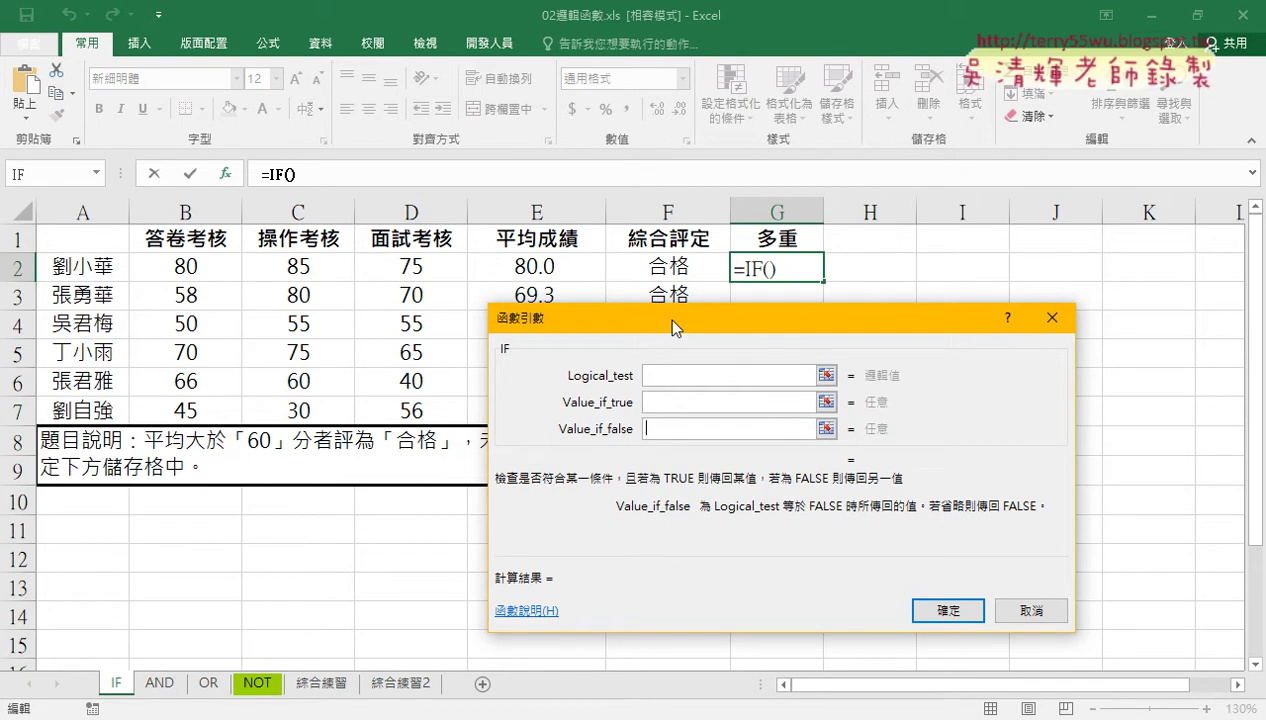
left_click(676, 377)
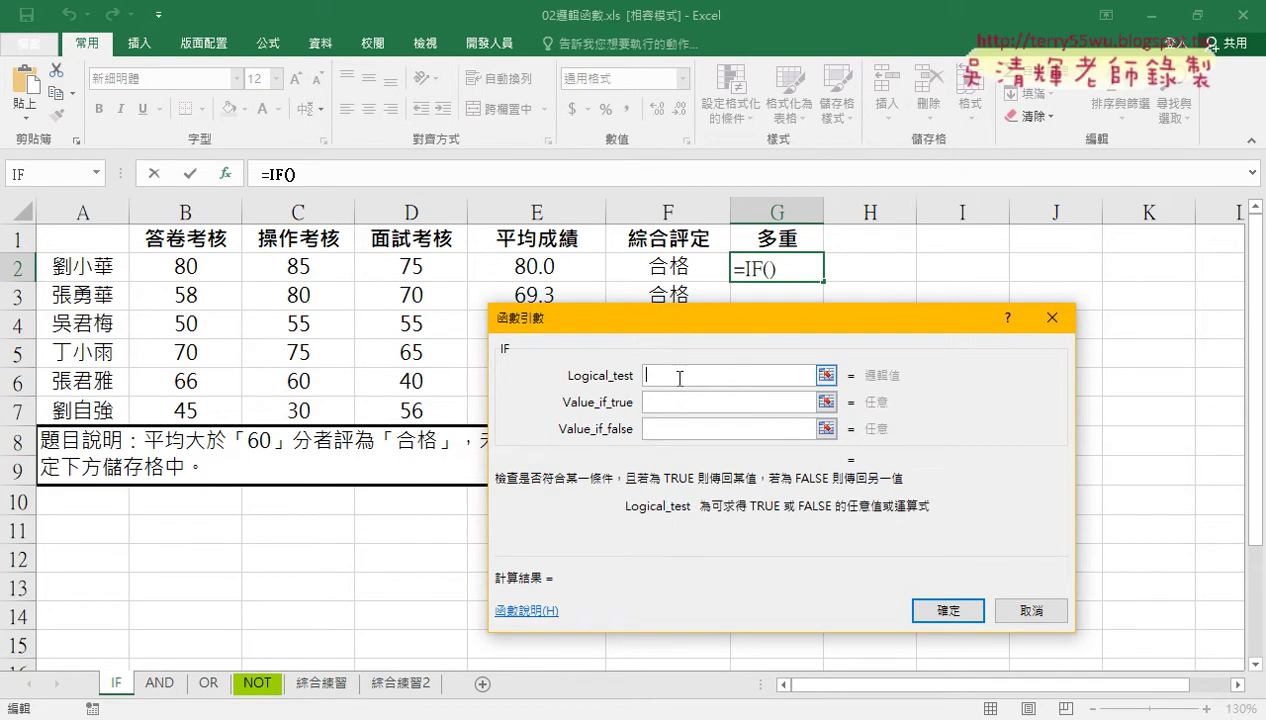
- Enter the test E2>=80 with true value A
left_click(538, 265)
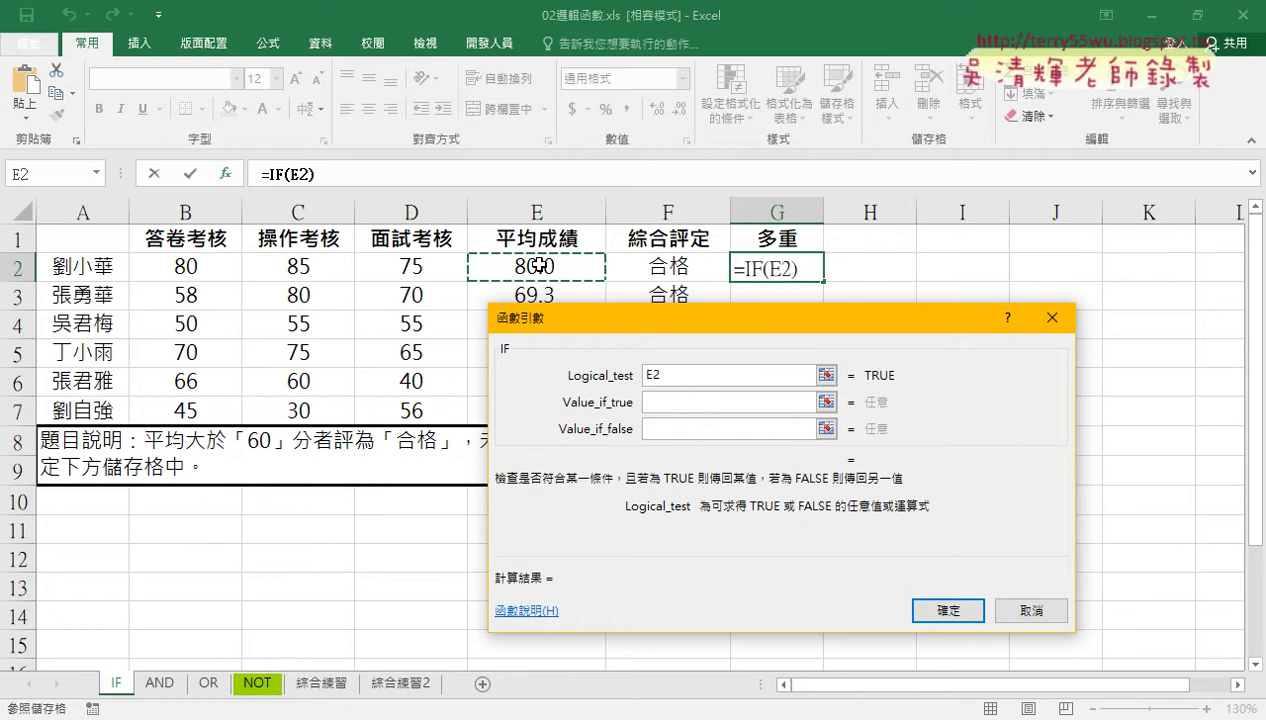
type(">ㄦ")
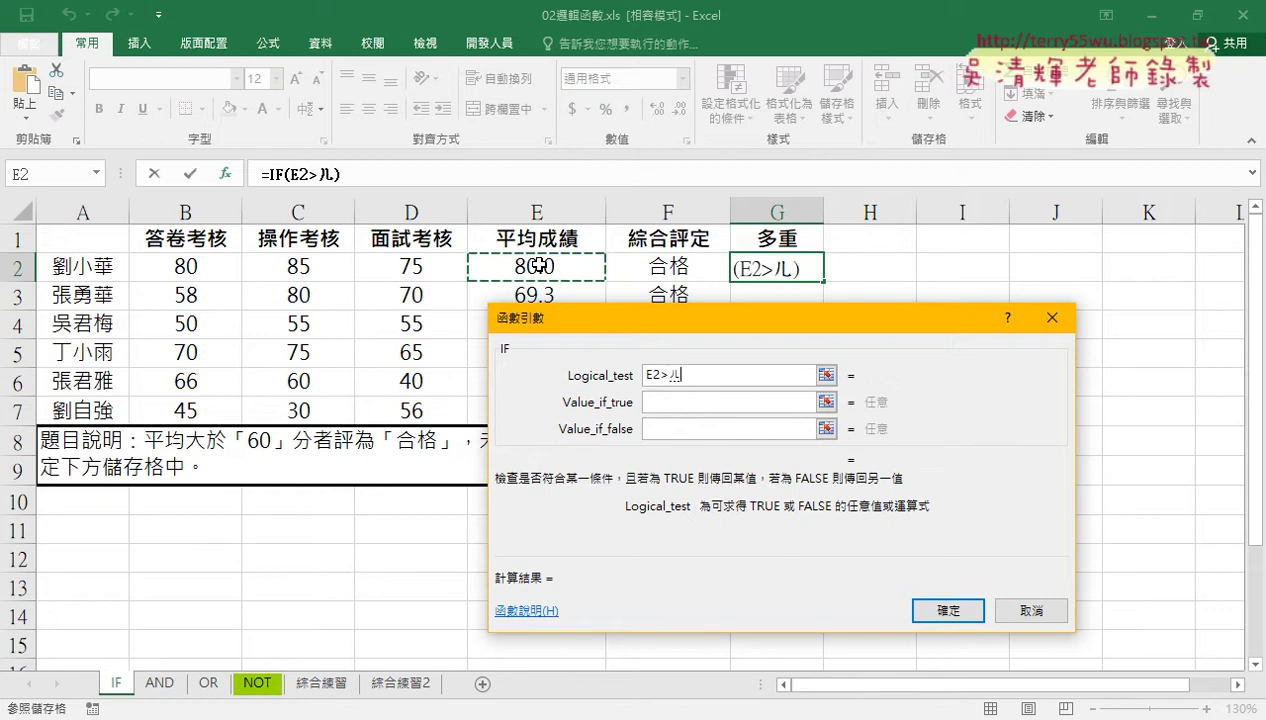
key("BackSpace")
type("=")
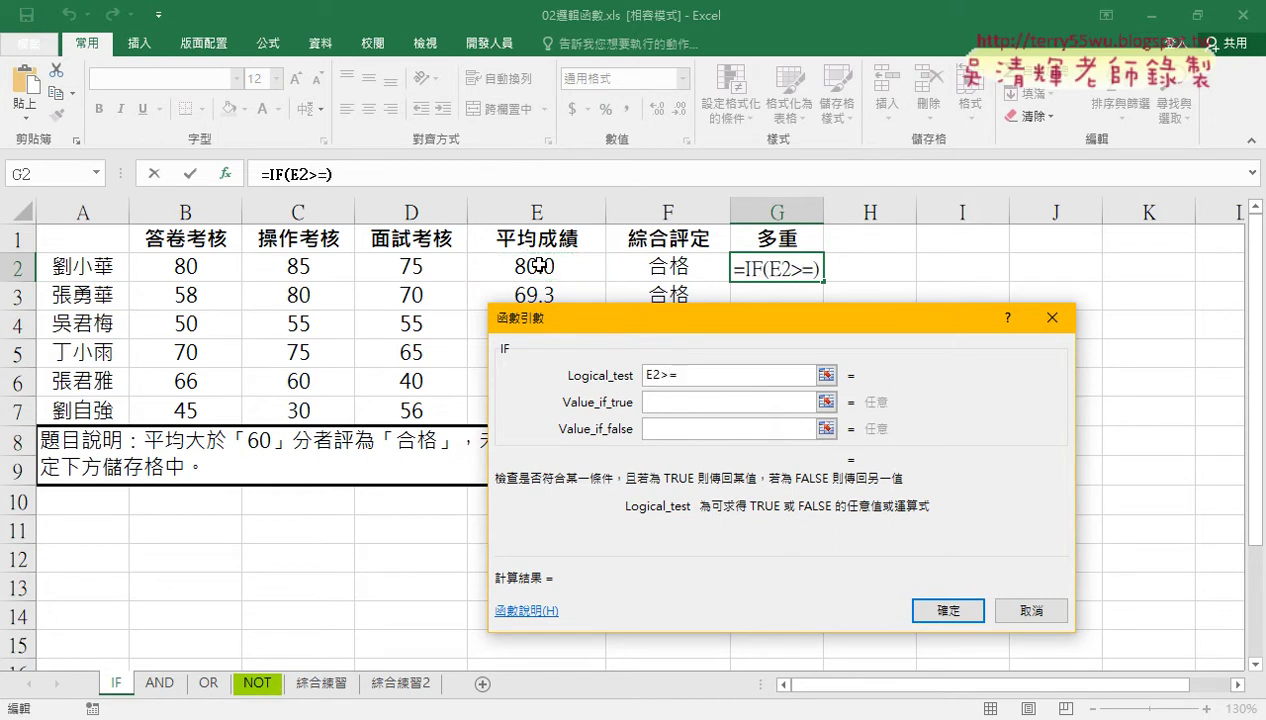
type("80")
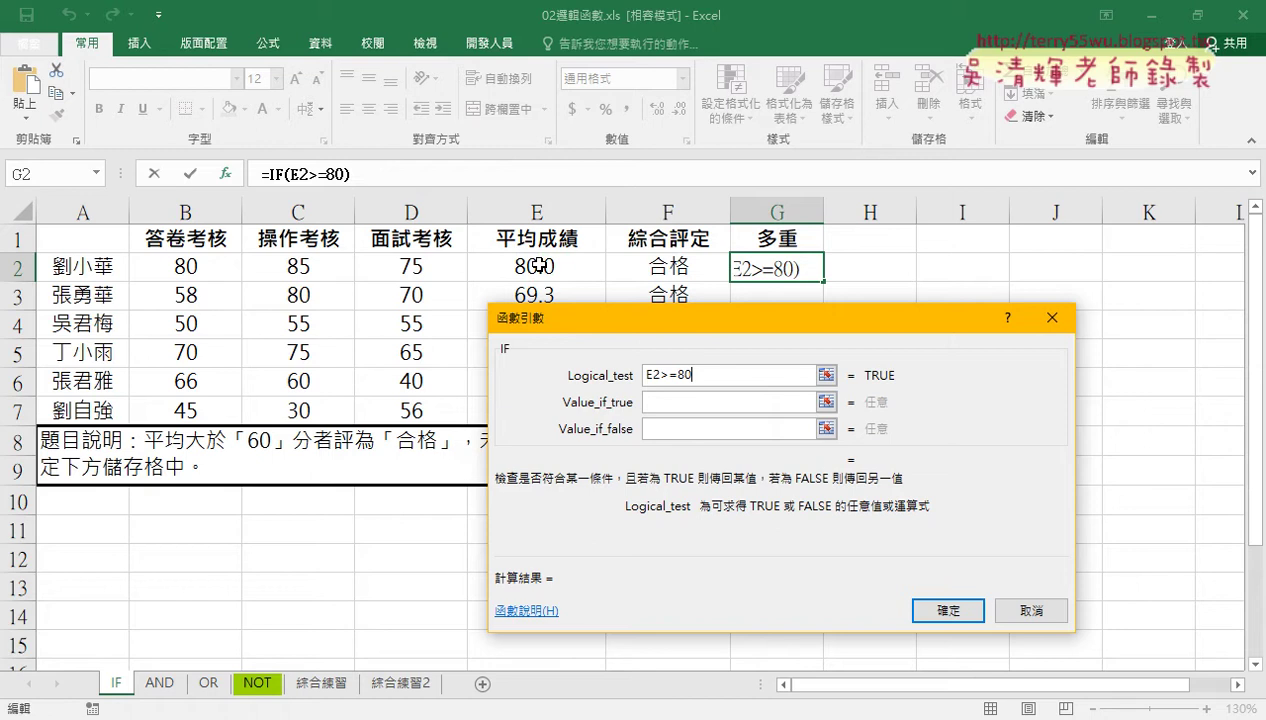
left_click(661, 400)
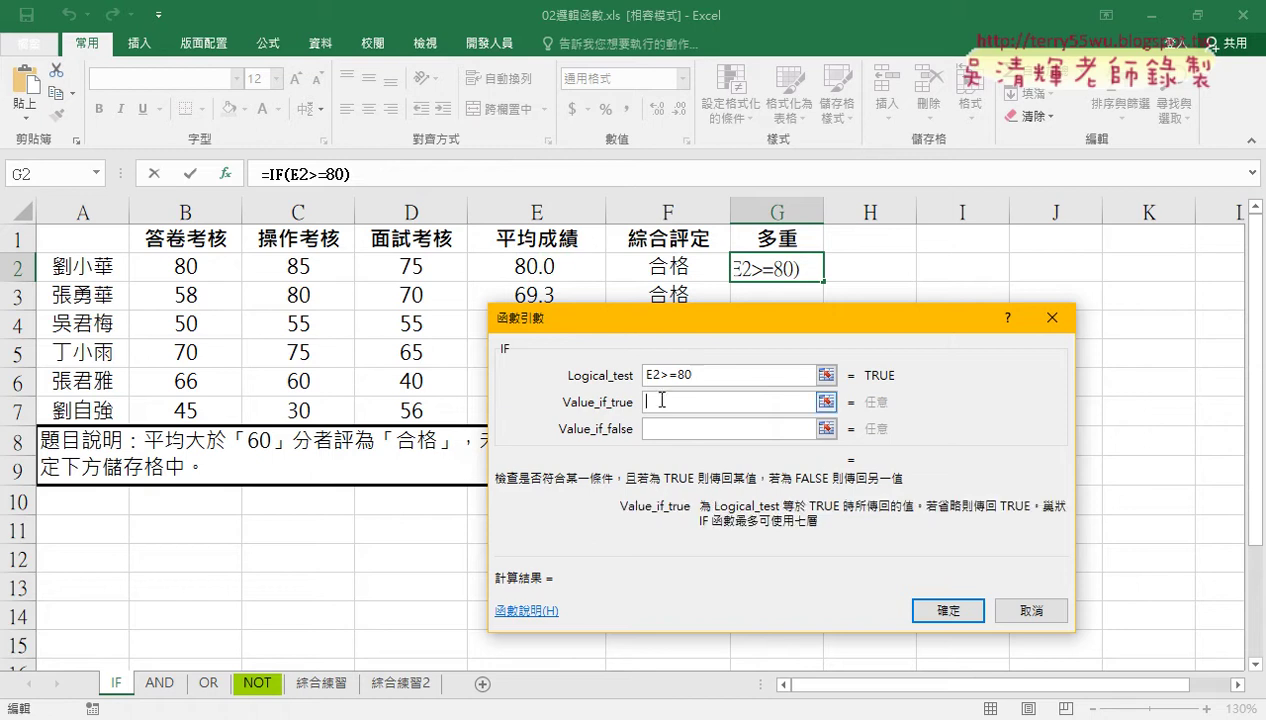
type("A")
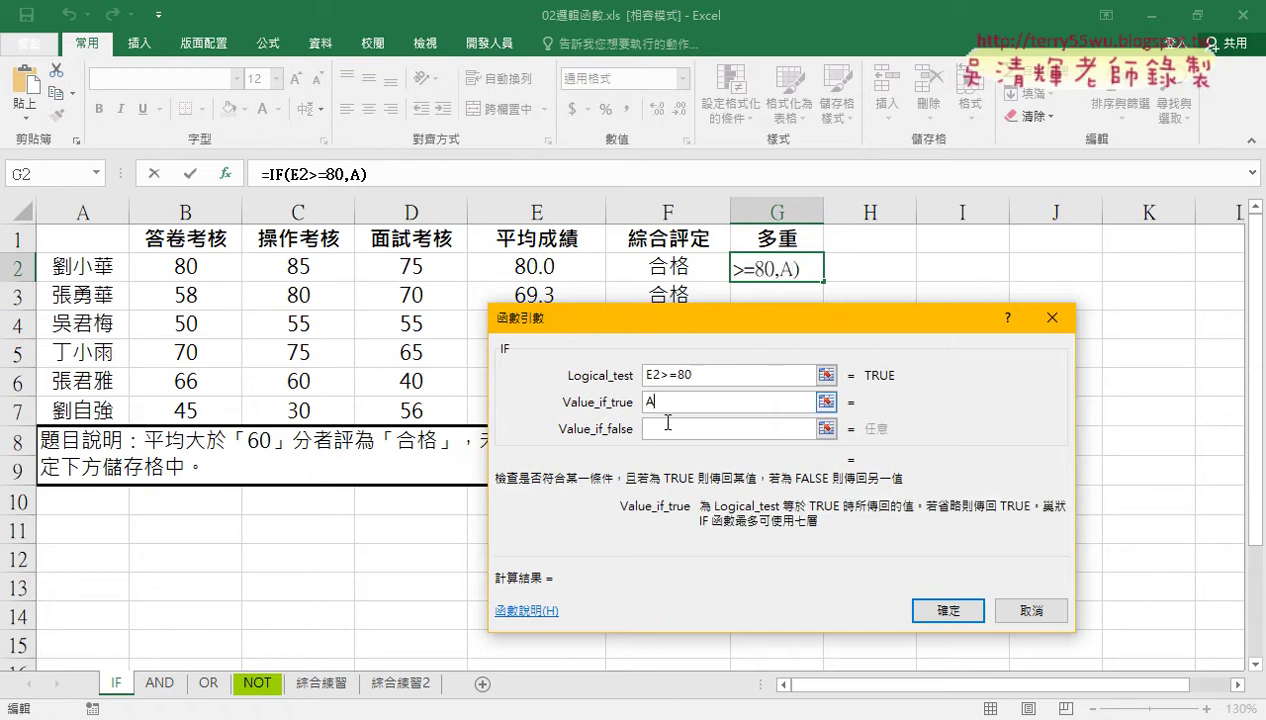
left_click(672, 427)
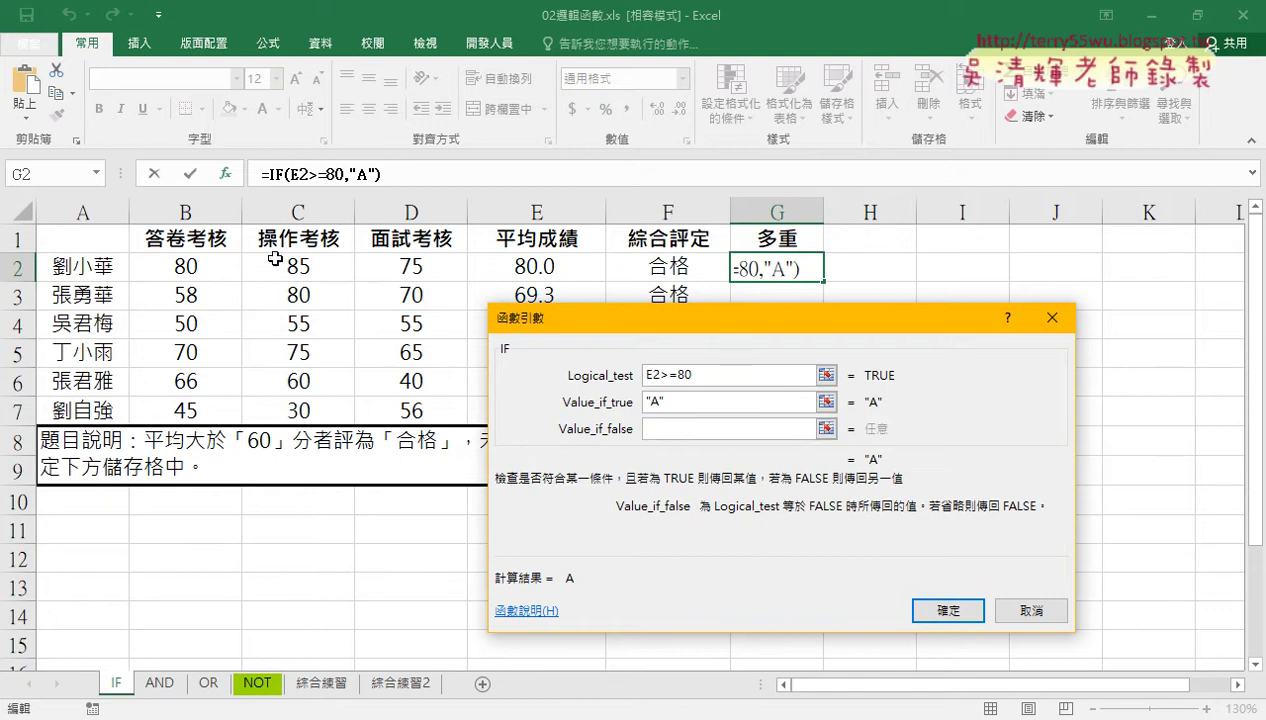
left_click(98, 173)
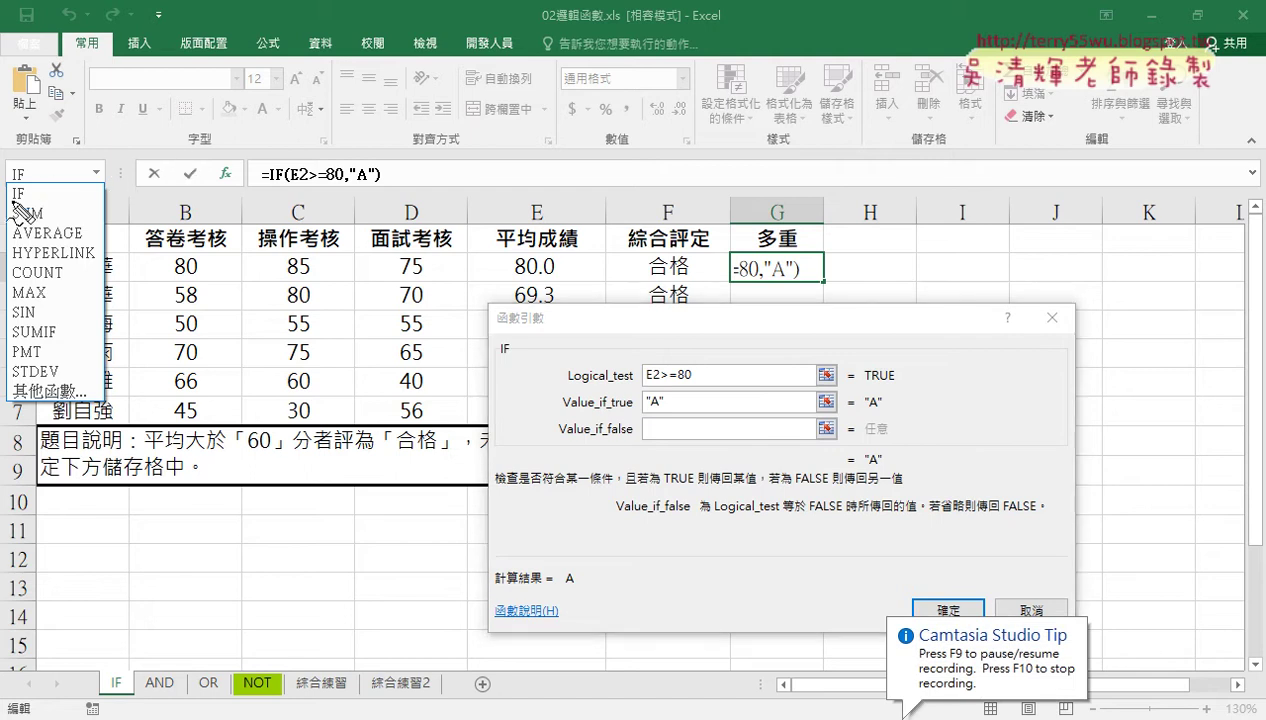
- Nest a second IF in the false value using the Name Box function list
mouse_move(22, 158)
left_mouse_down()
mouse_move(30, 205)
mouse_move(636, 428)
left_mouse_up()
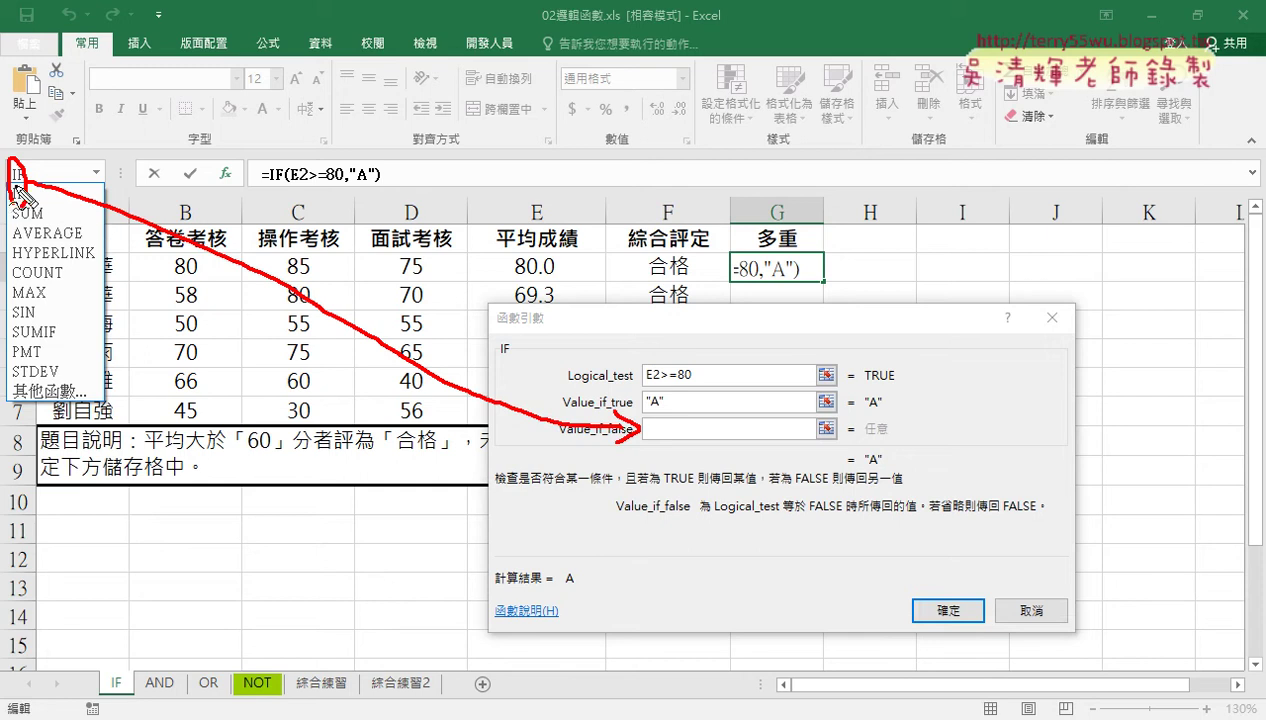
left_click_drag(226, 160, 220, 190)
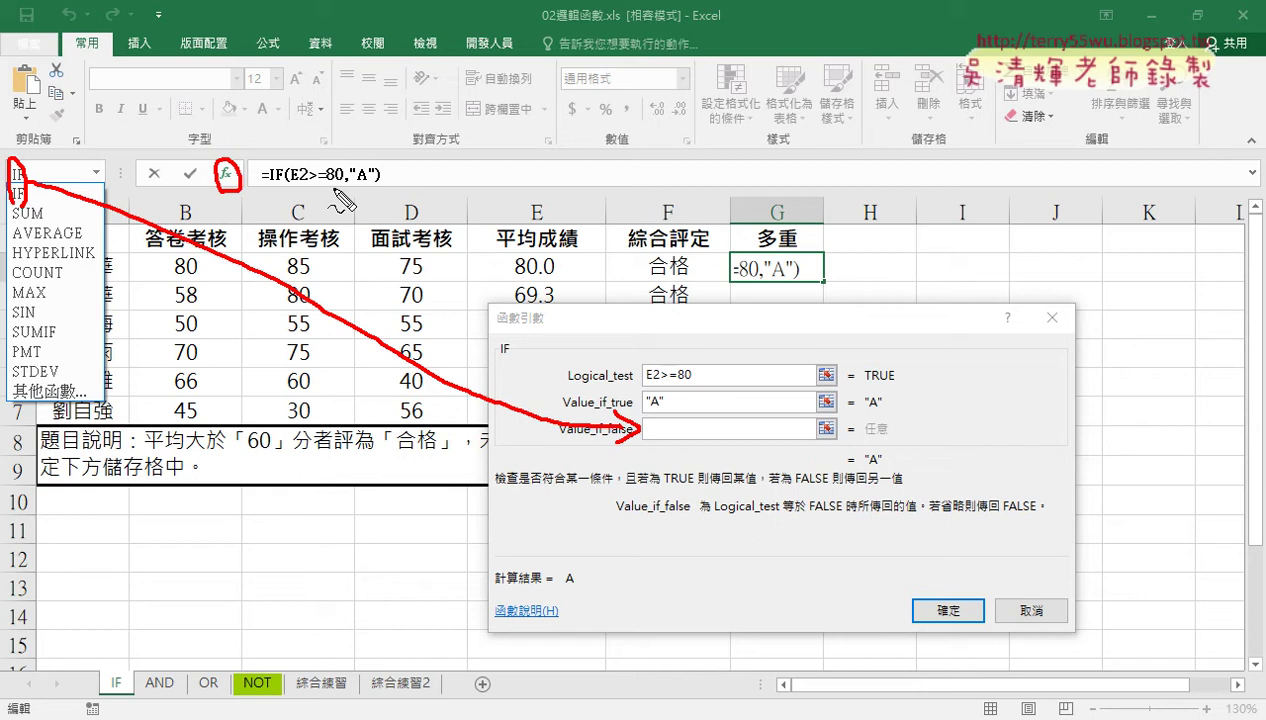
key("Escape")
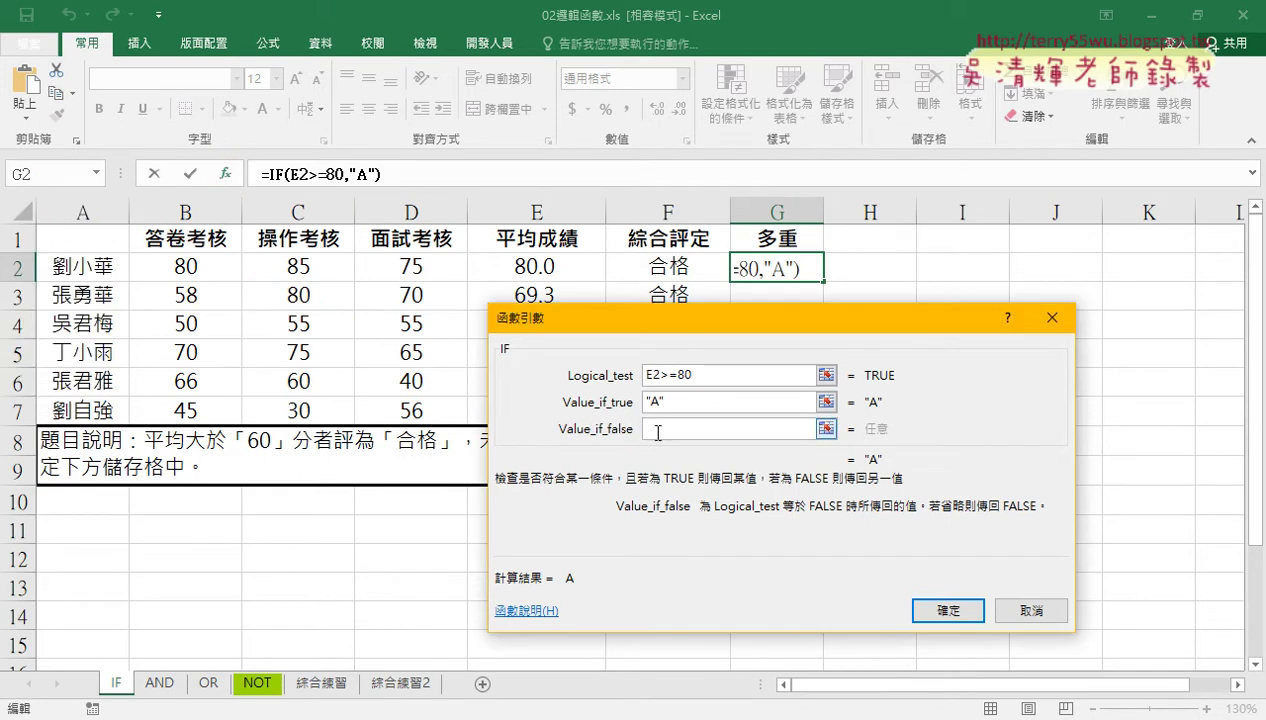
left_click(97, 174)
left_click(50, 194)
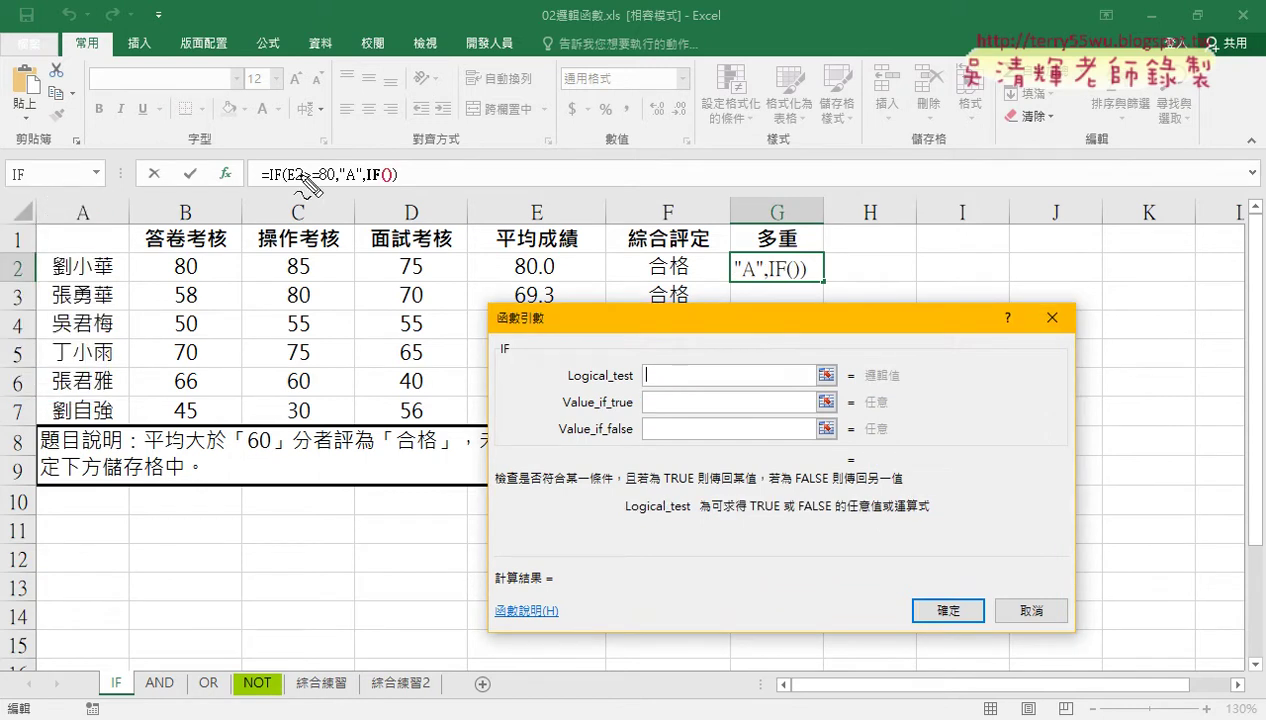
- Give the second IF the test E2>=70 and true value B
left_click_drag(366, 185, 392, 186)
left_click(512, 264)
type(">")
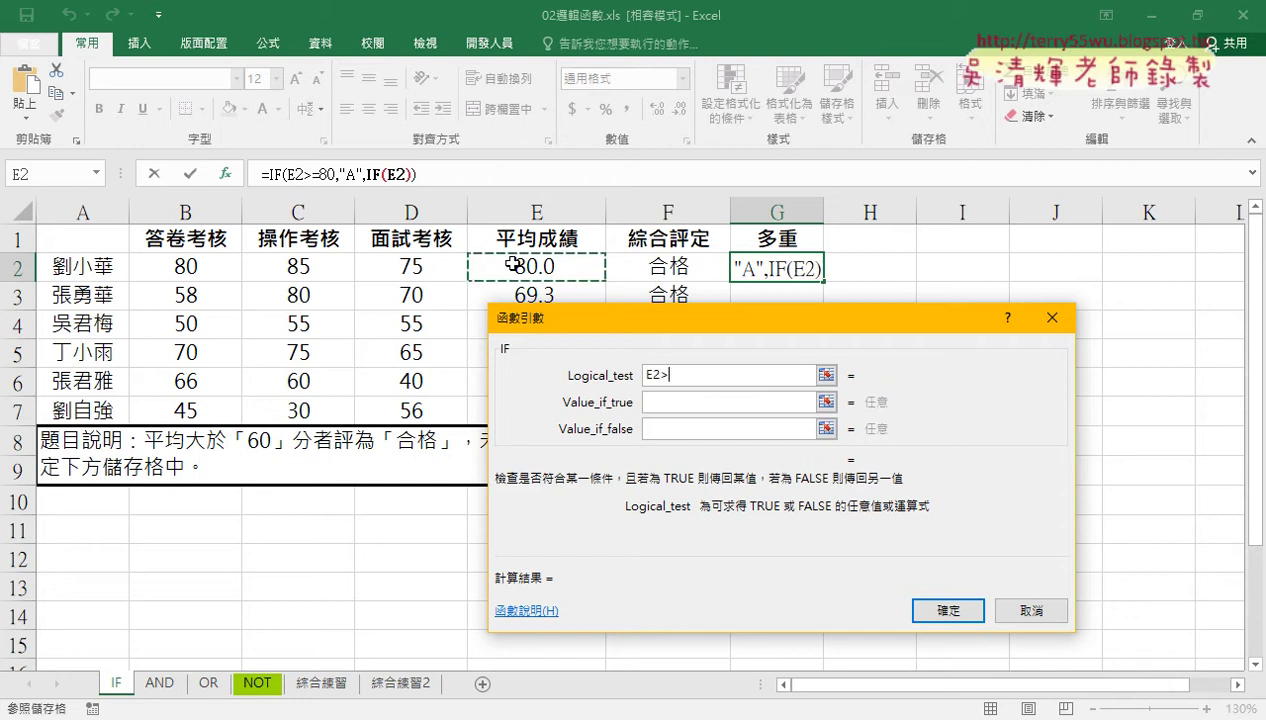
type("=")
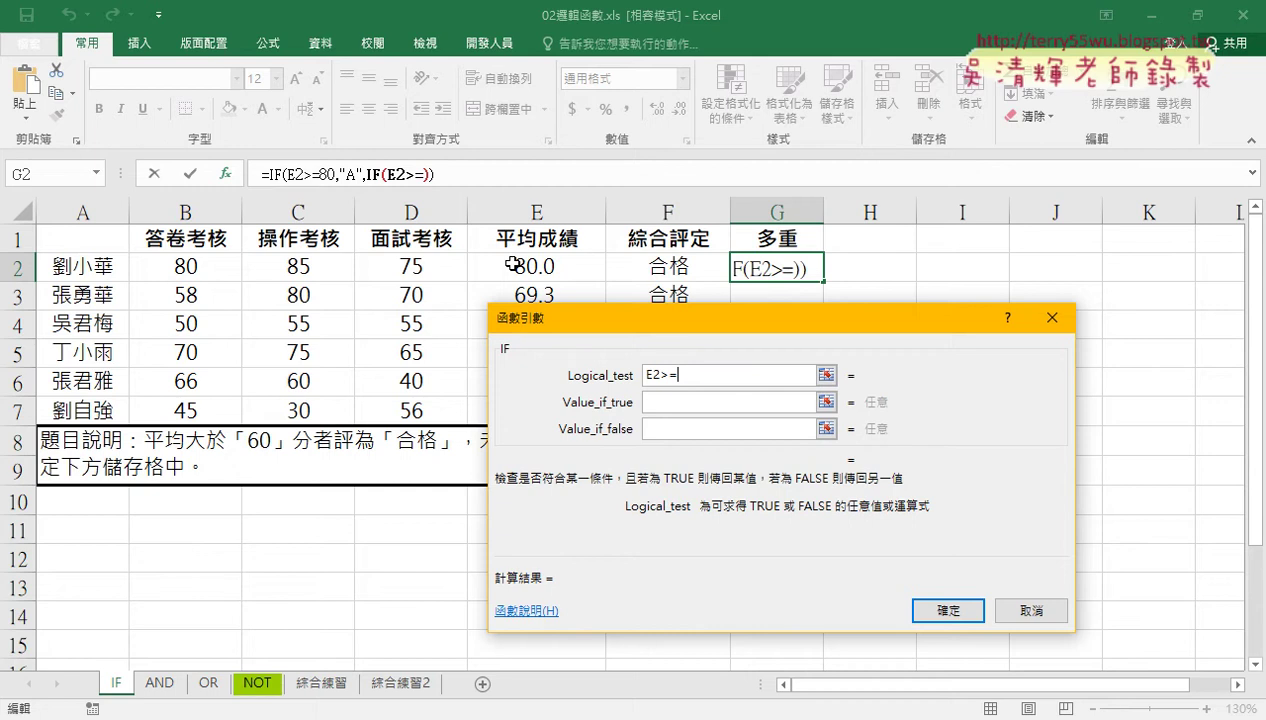
type("70")
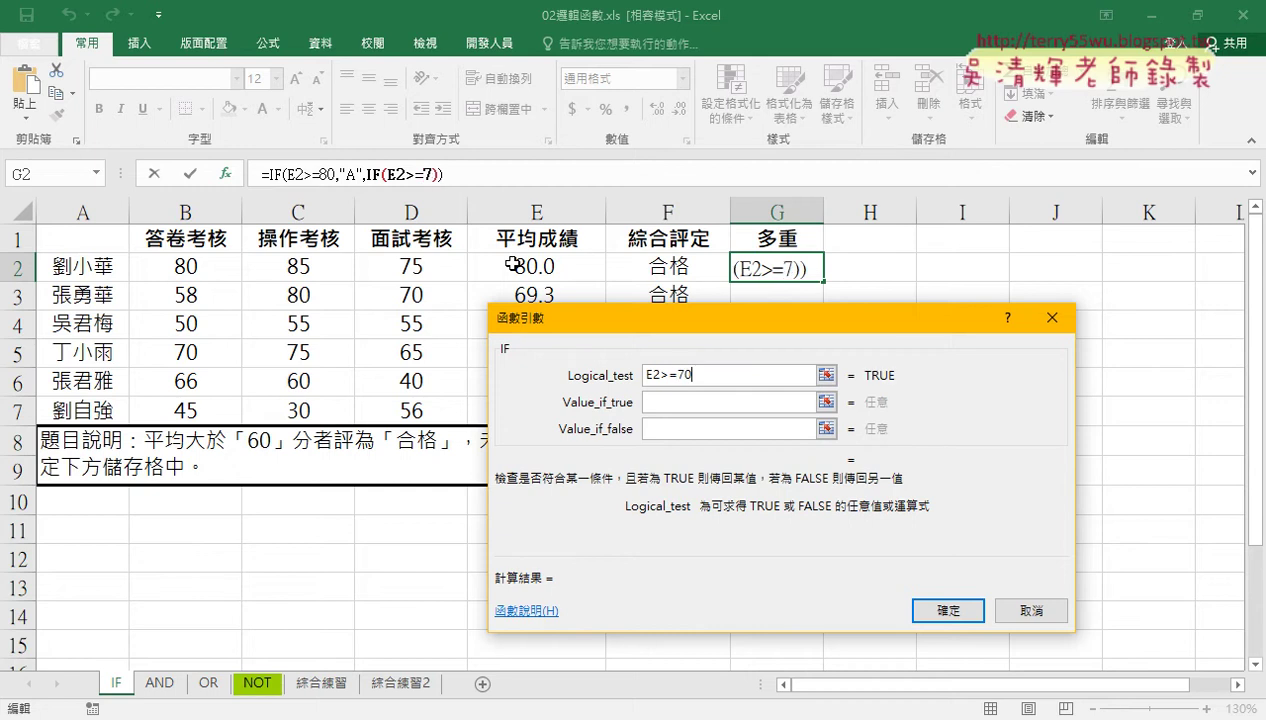
key("Tab")
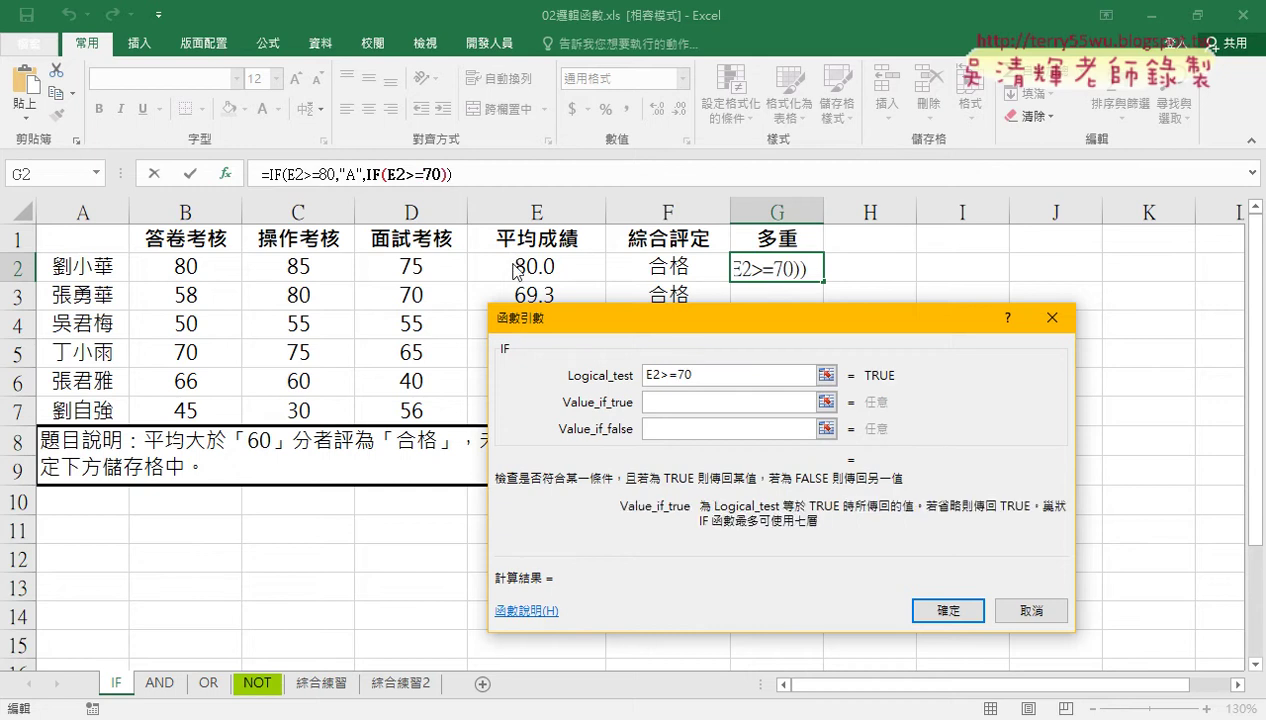
type("B")
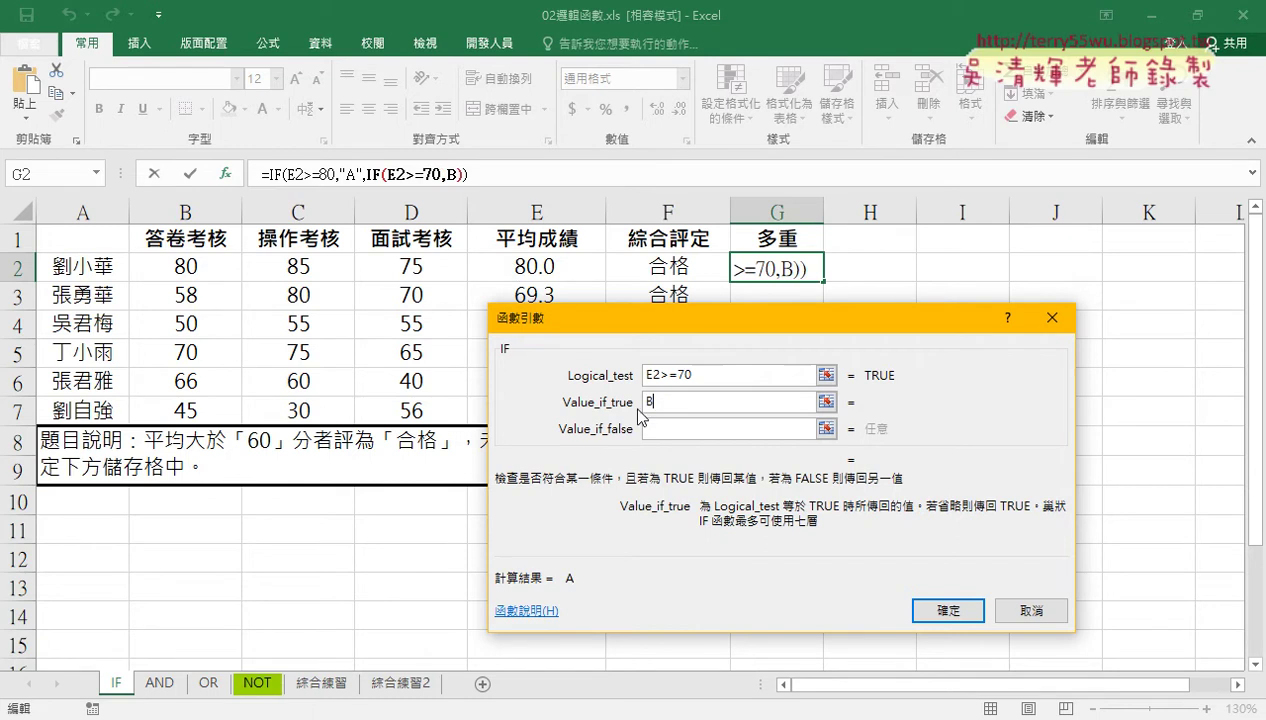
left_click(659, 428)
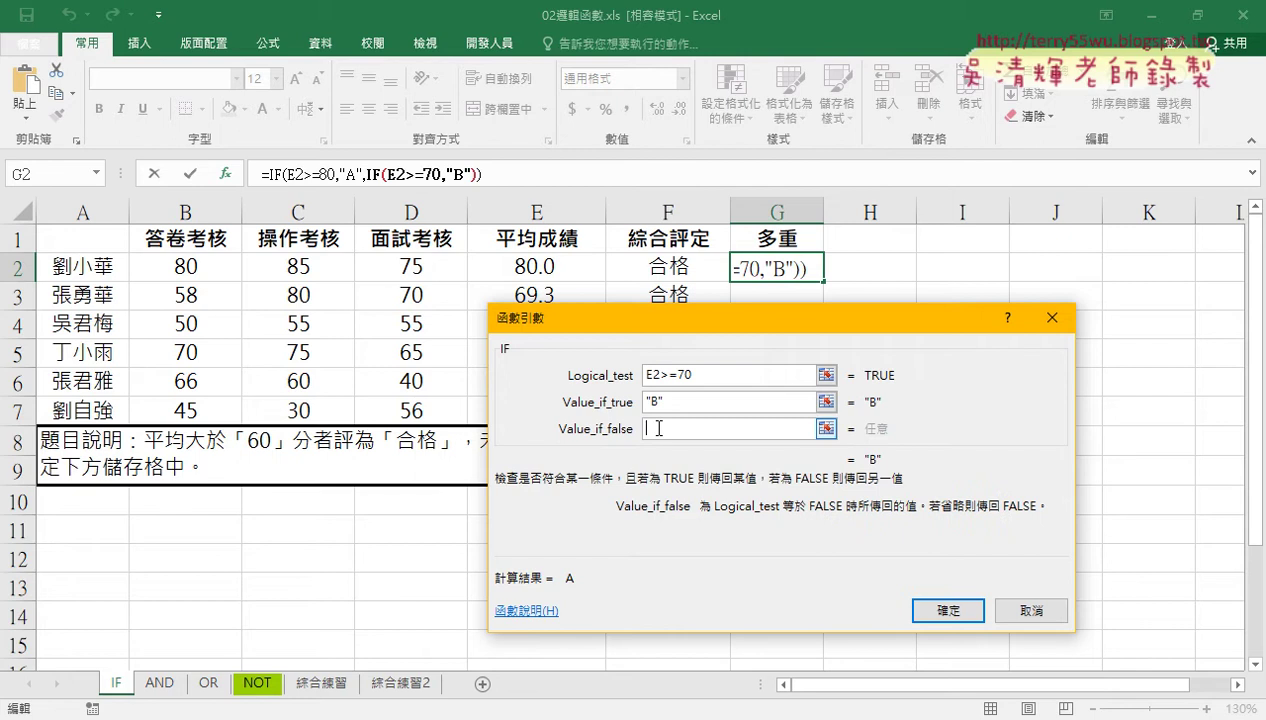
- Nest a third IF testing E2>=60, returning C if true and D otherwise, and confirm
left_click(97, 173)
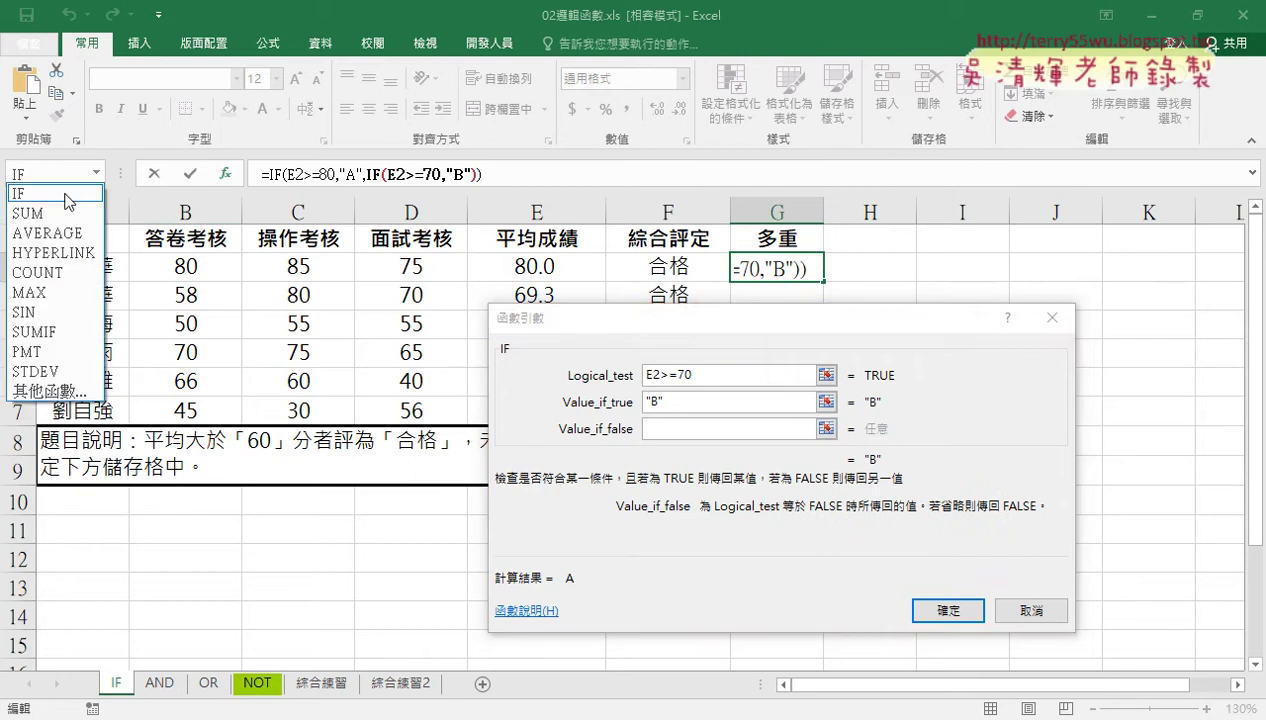
left_click(68, 199)
left_click(541, 266)
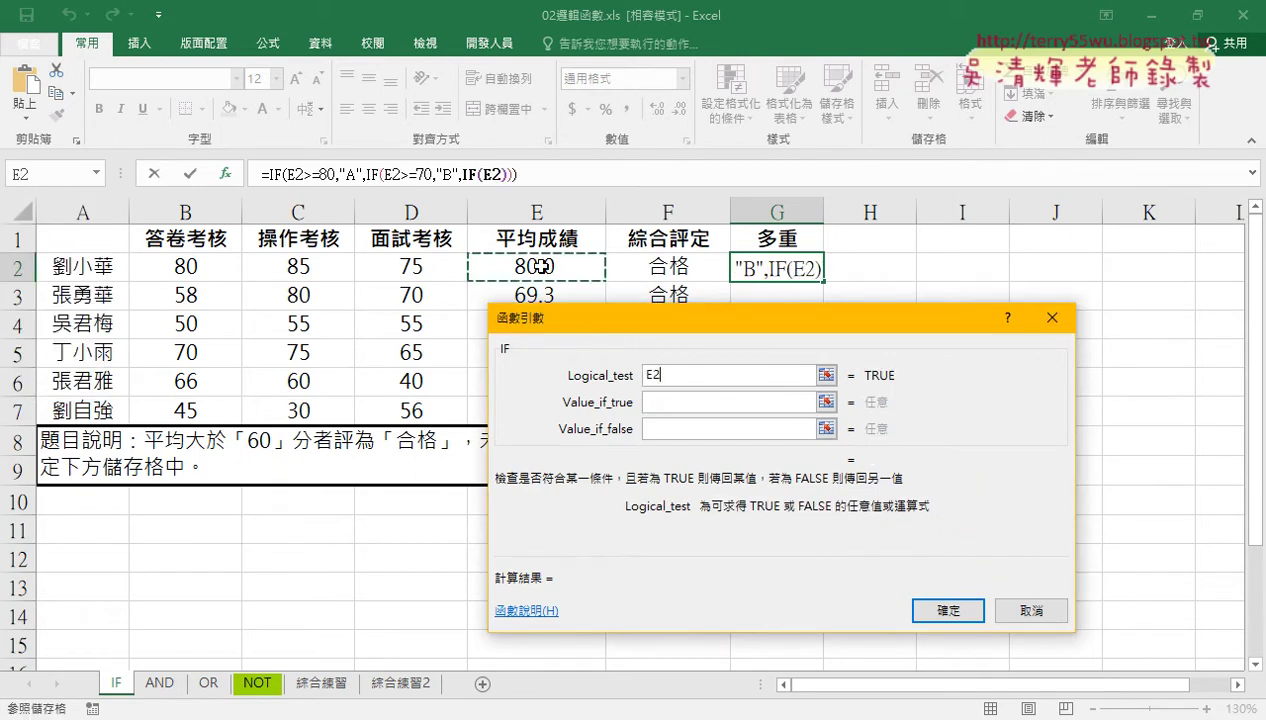
type(">=")
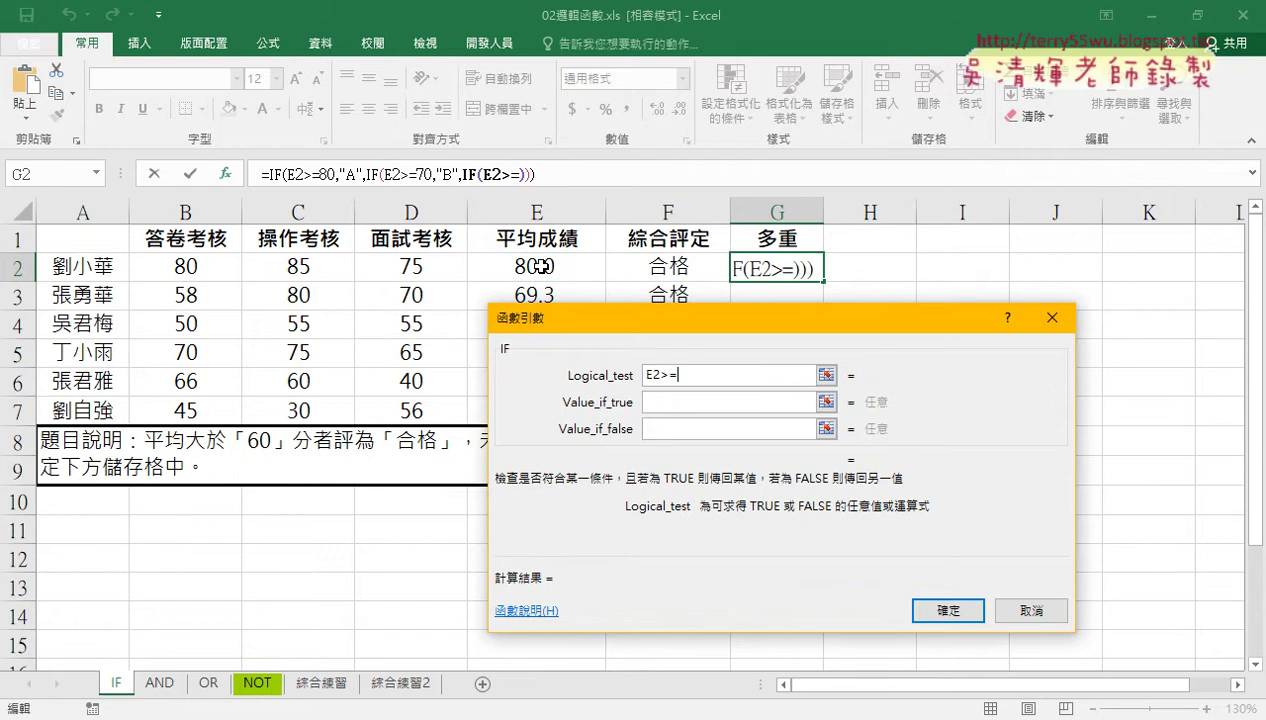
type("60")
key("Tab")
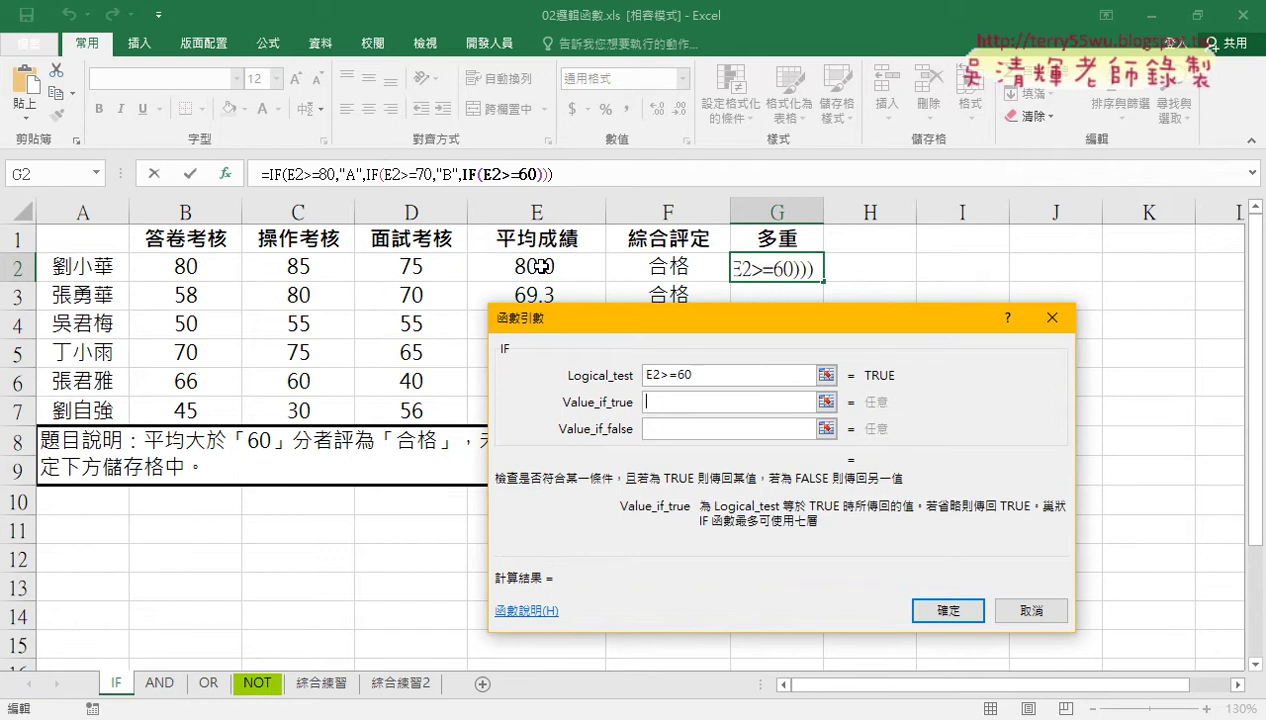
type("C")
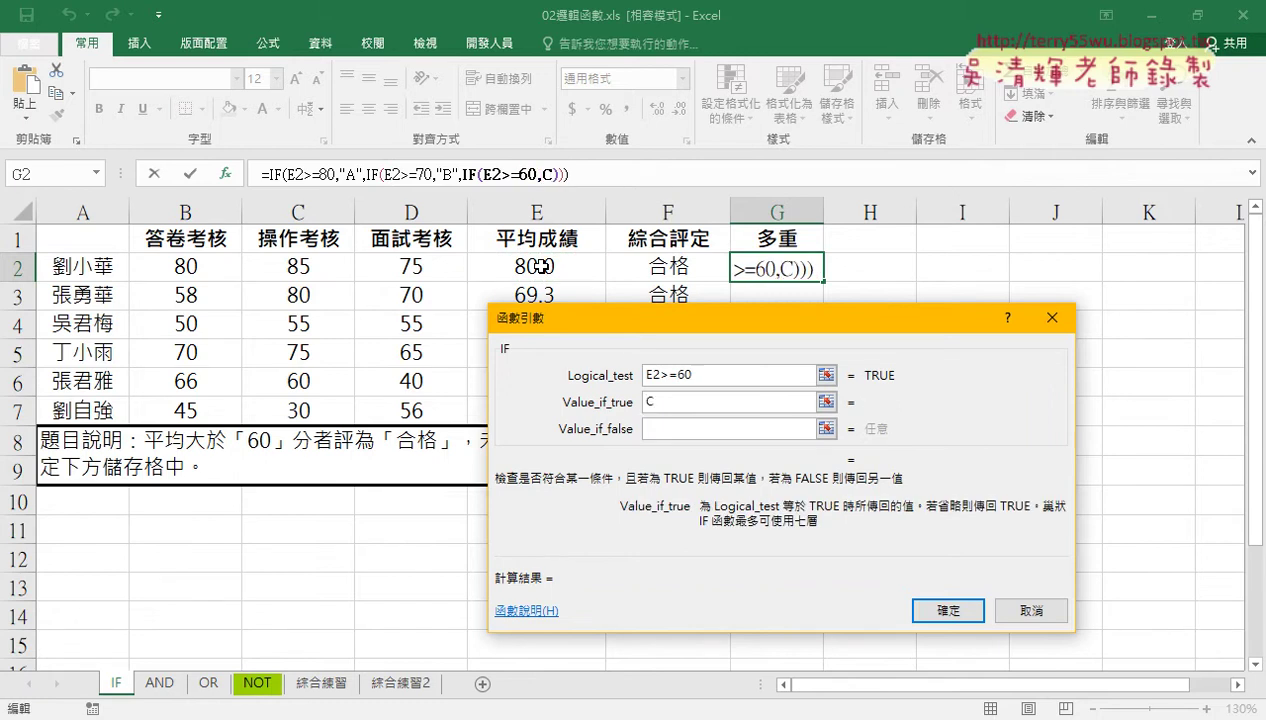
left_click(711, 425)
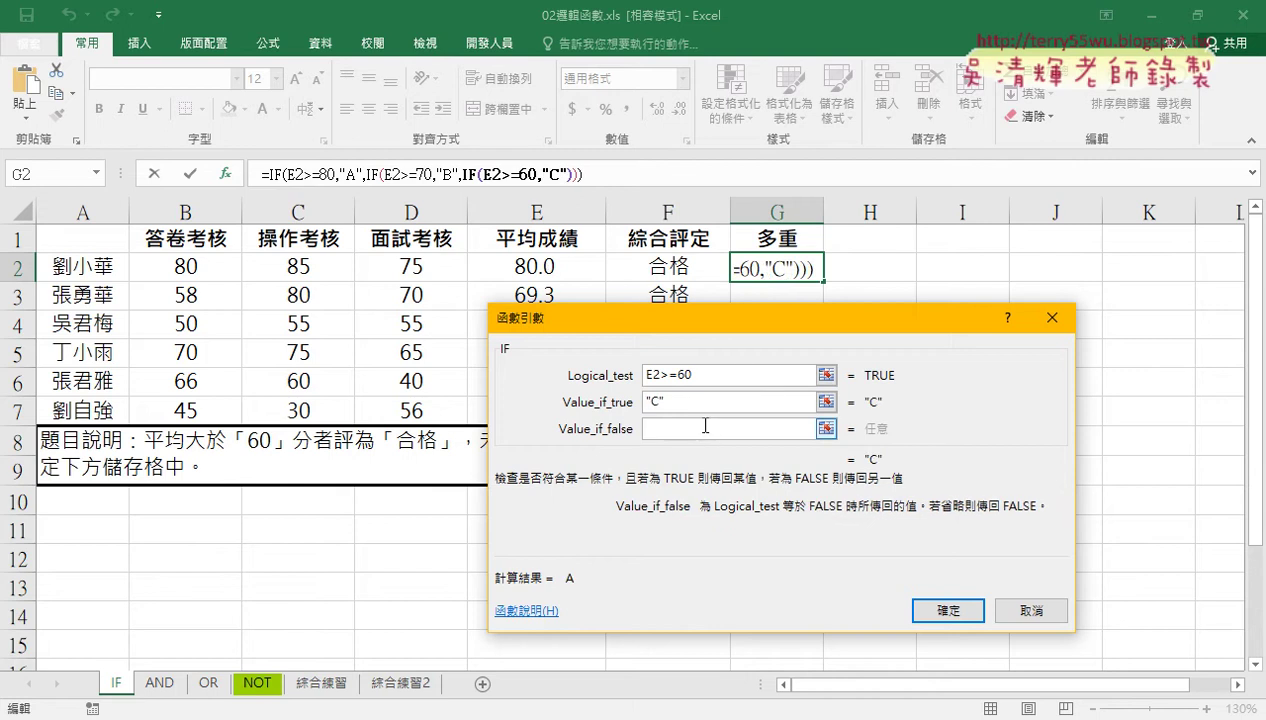
type("D")
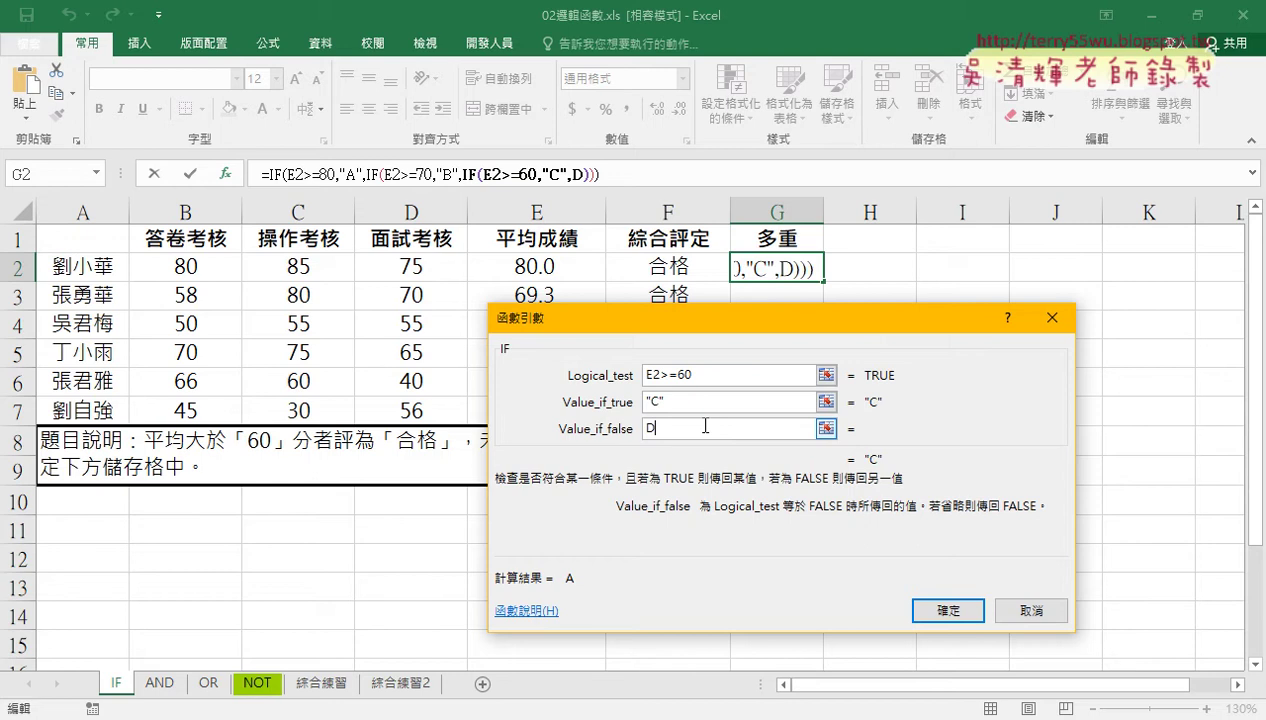
left_click(800, 404)
- Copy the nested grading formula down to G7 and re-enter it across G2:G7
left_click(945, 608)
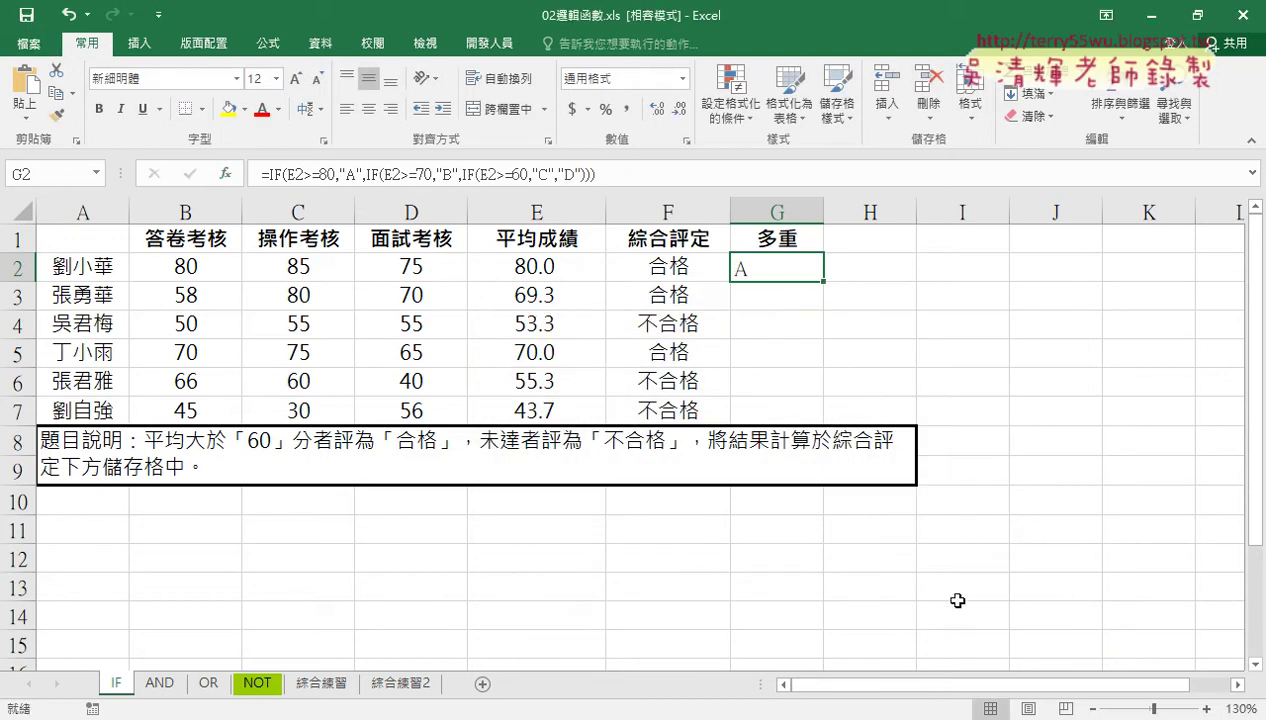
left_click_drag(822, 281, 829, 424)
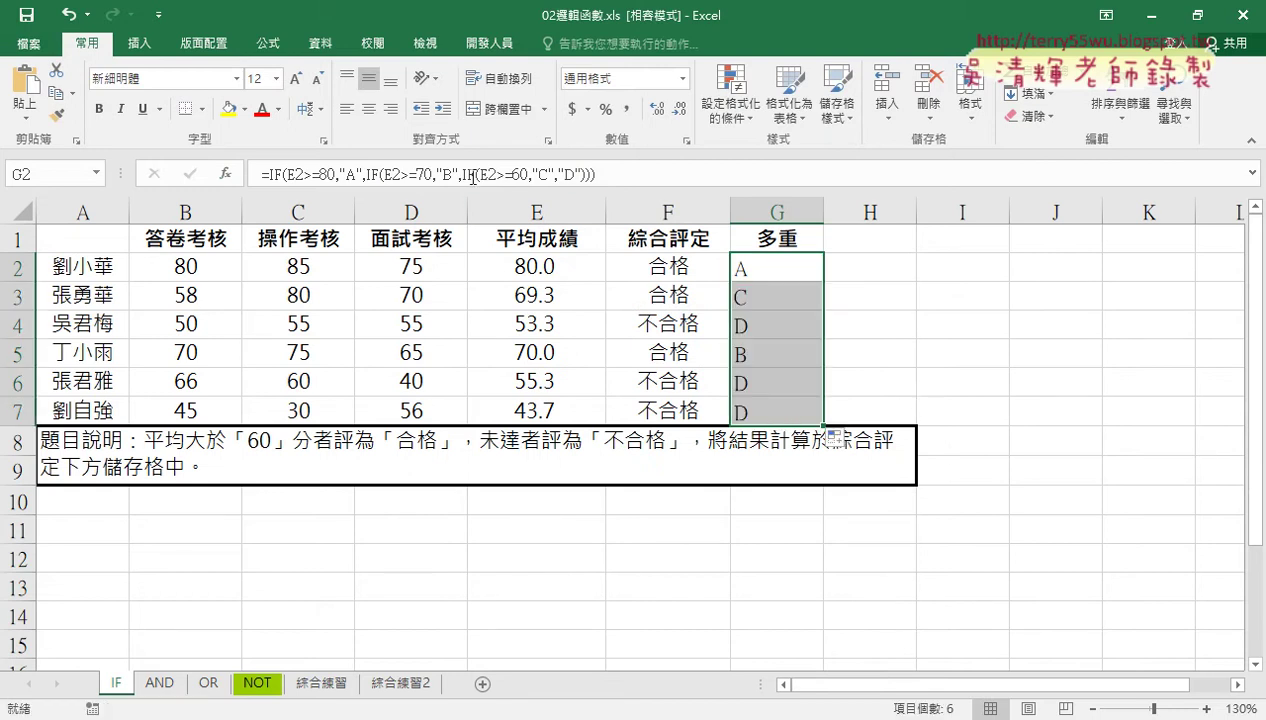
left_click(356, 175)
left_click(631, 174)
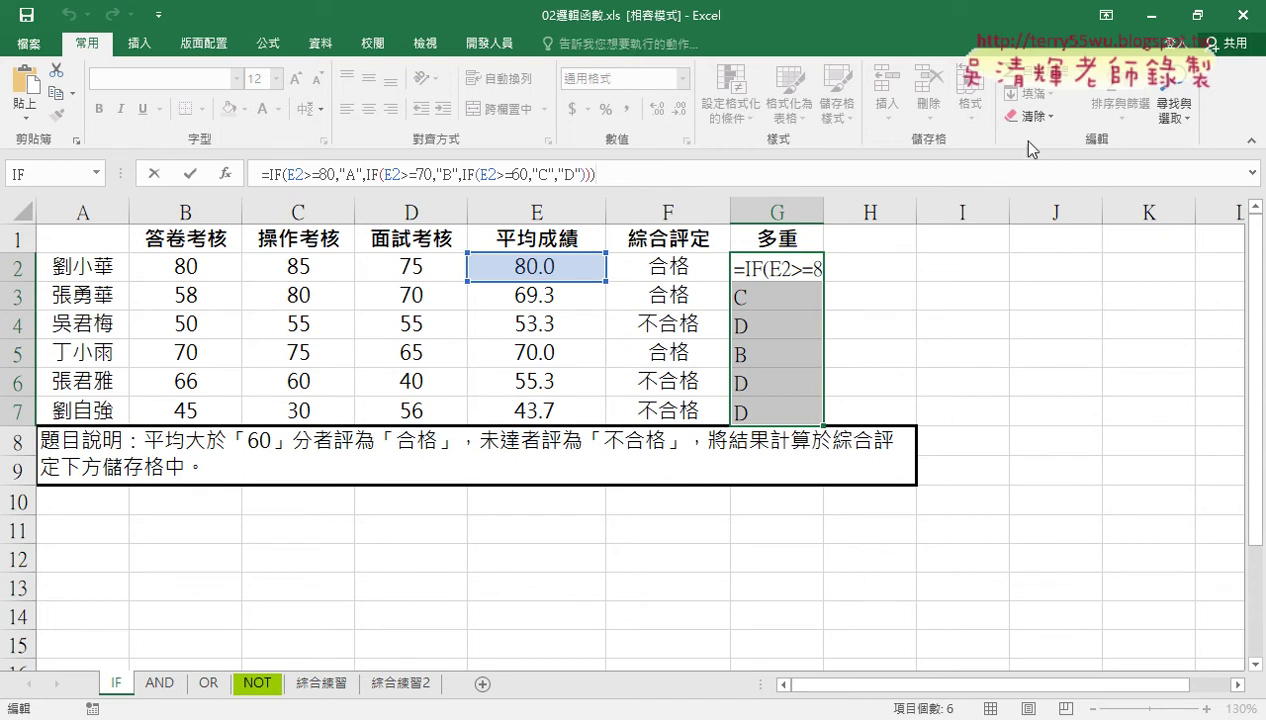
left_click_drag(287, 176, 634, 181)
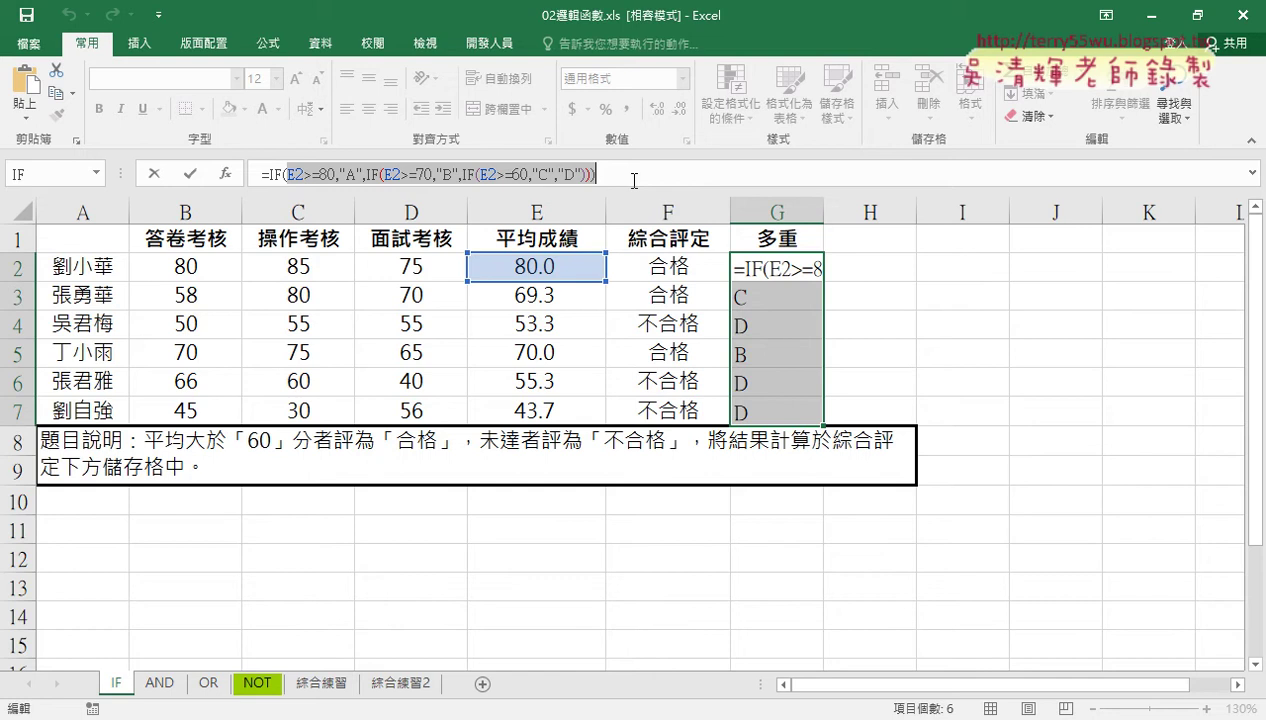
left_click_drag(597, 175, 186, 185)
key("Delete")
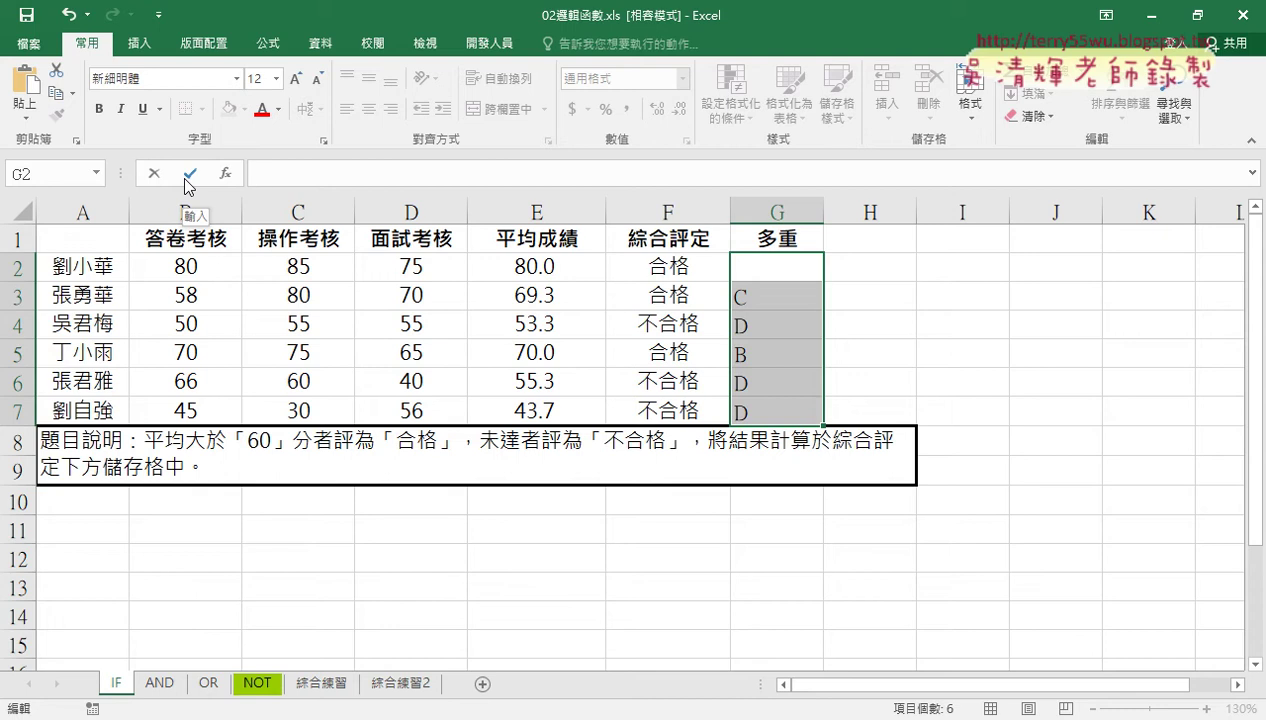
key("ctrl+v")
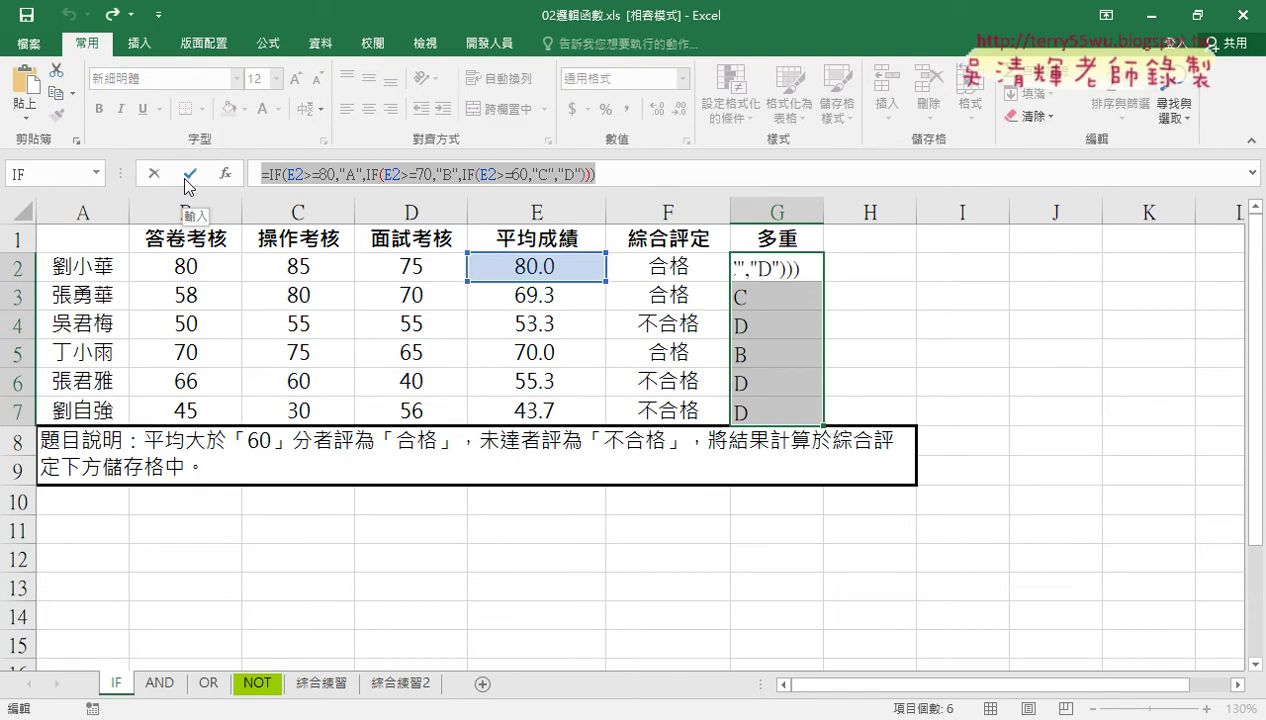
key("Return")
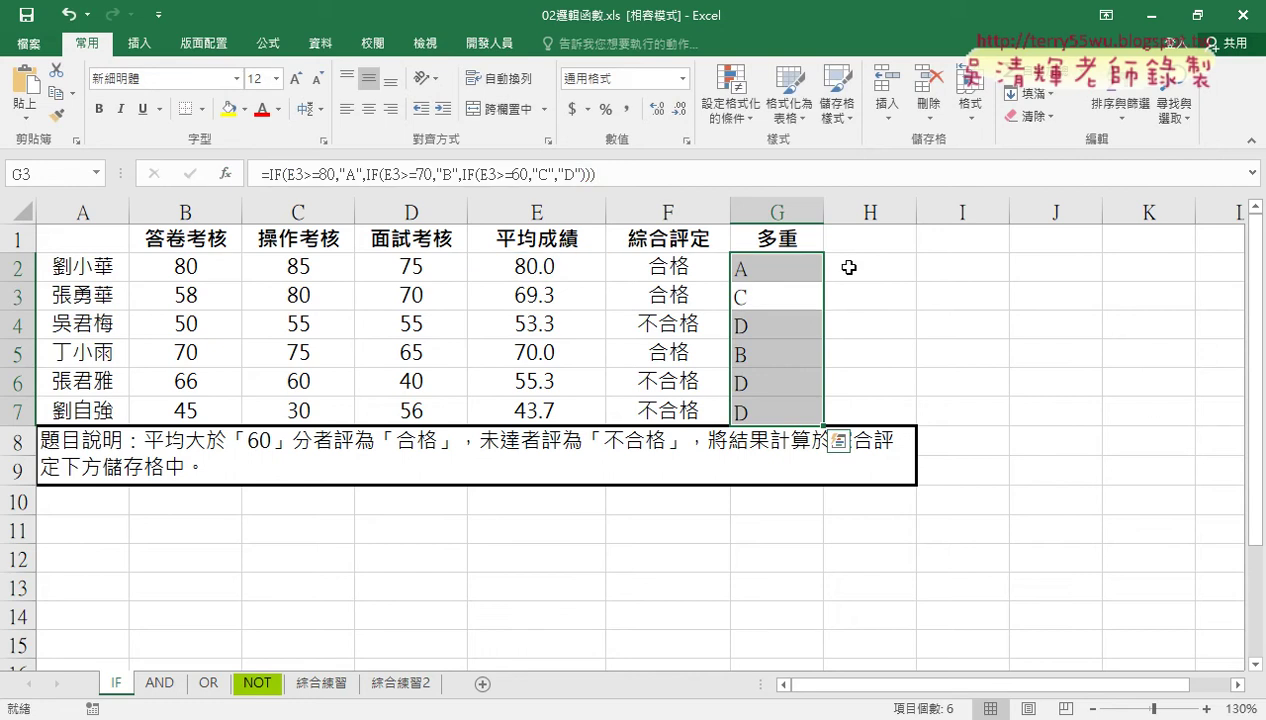
left_click(872, 243)
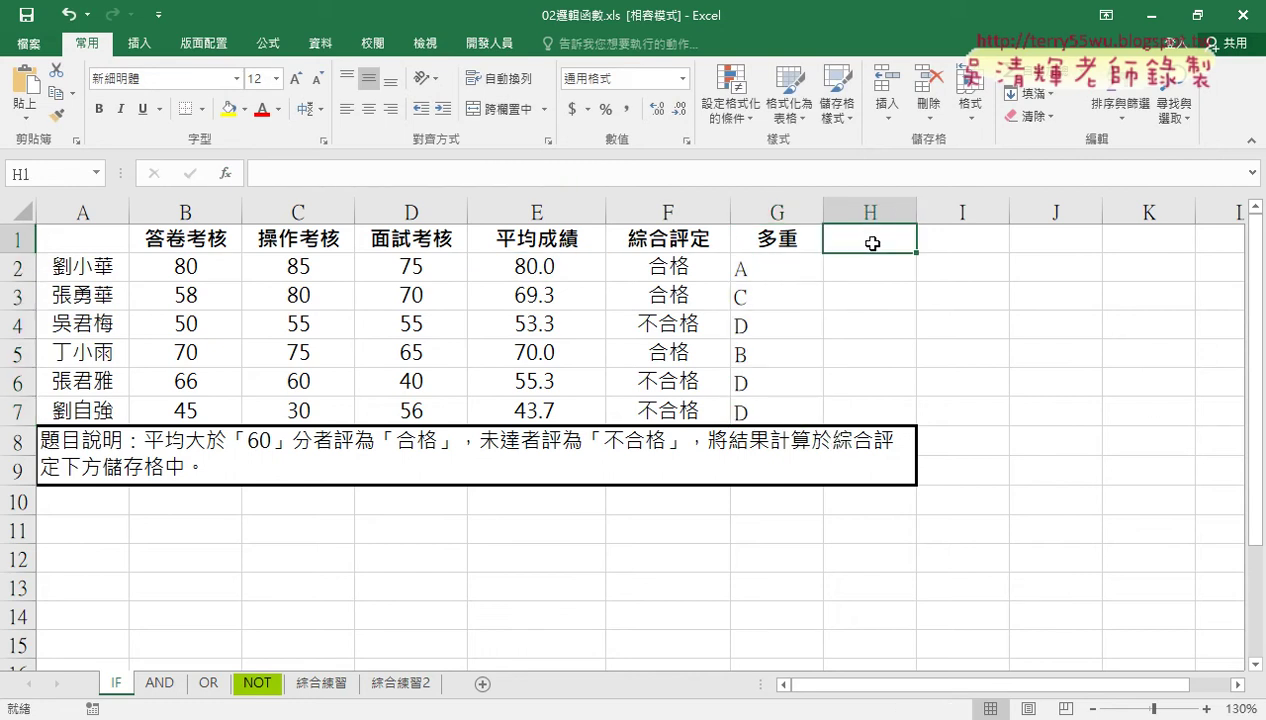
- Enter the header VBA in H1 and select cells H2:H7 below it
type("VBA")
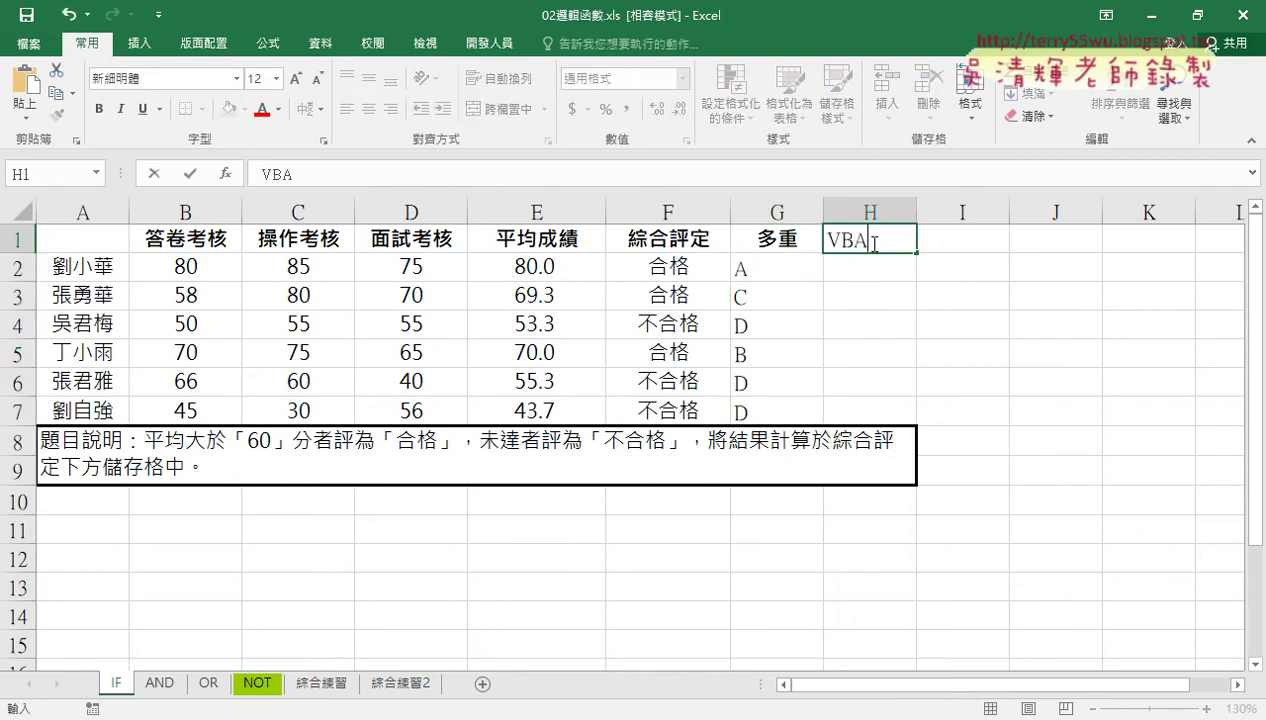
left_click(938, 372)
left_click_drag(672, 268, 672, 400)
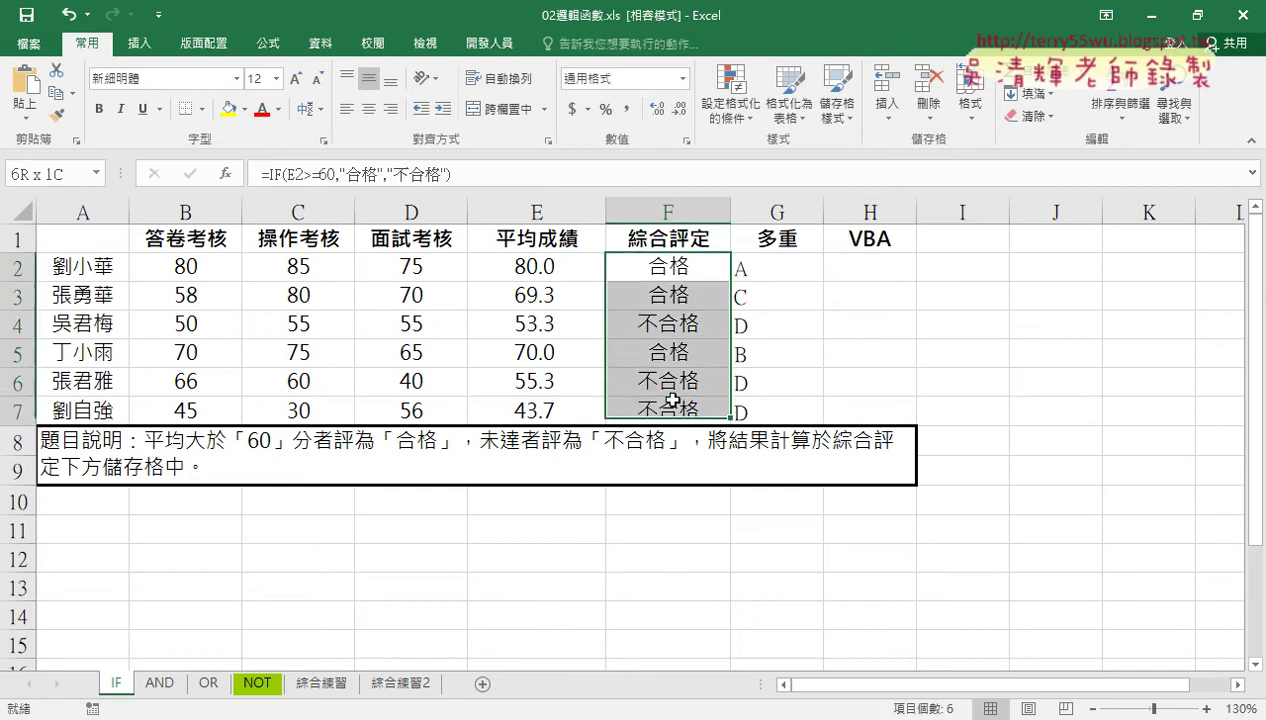
key("ctrl+v")
left_click_drag(872, 268, 885, 409)
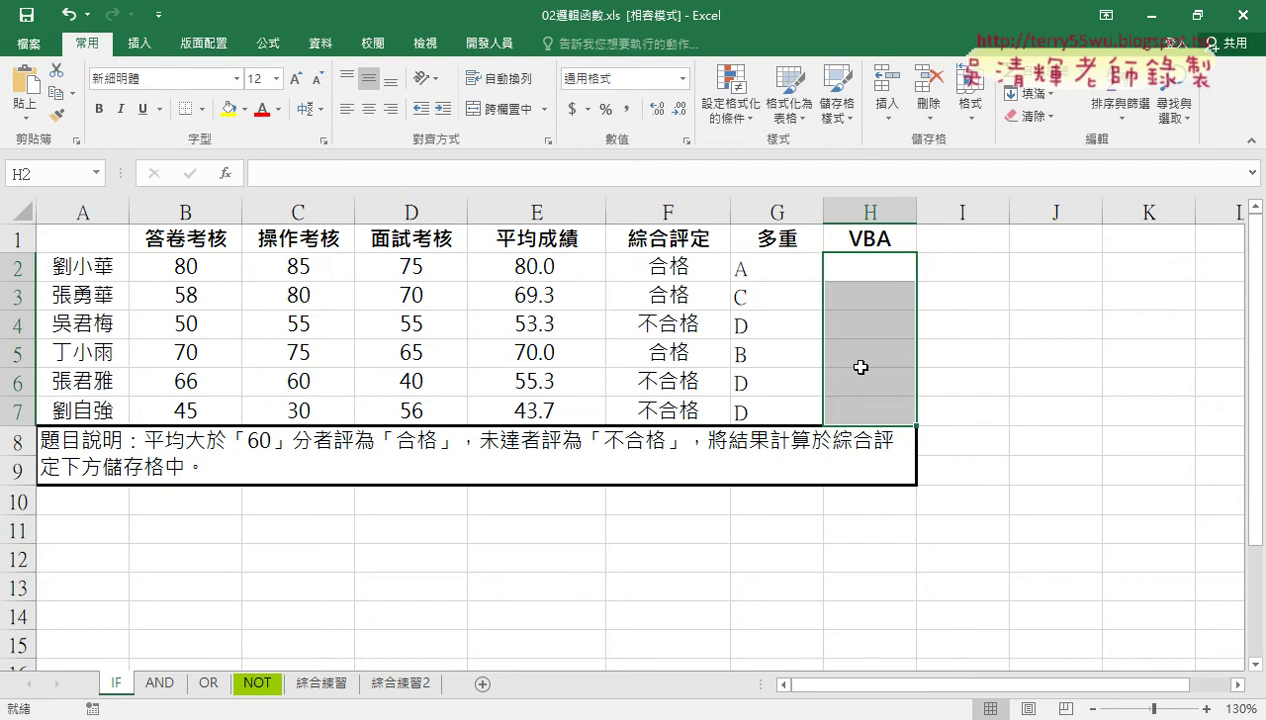
- Annotate F2's result, its IF formula, rows 2–7 and column H with the pen
left_click(667, 268)
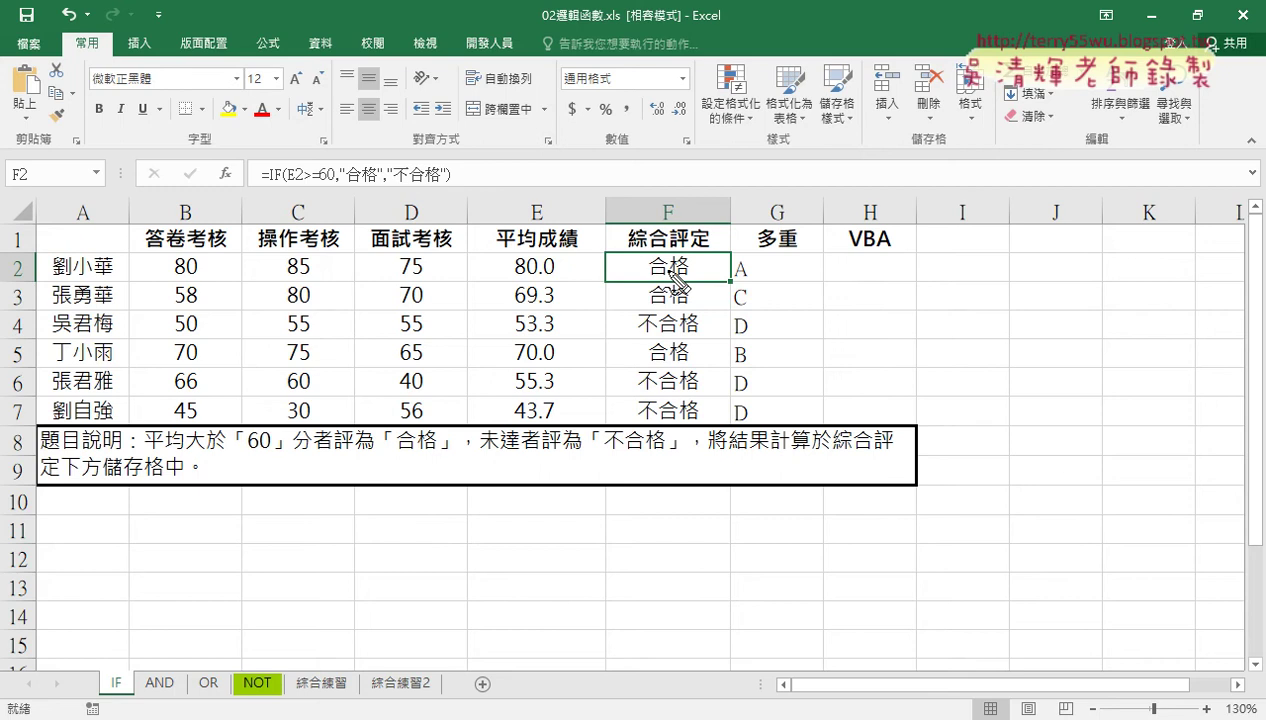
mouse_move(700, 272)
left_mouse_down()
mouse_move(690, 250)
mouse_move(848, 250)
left_mouse_up()
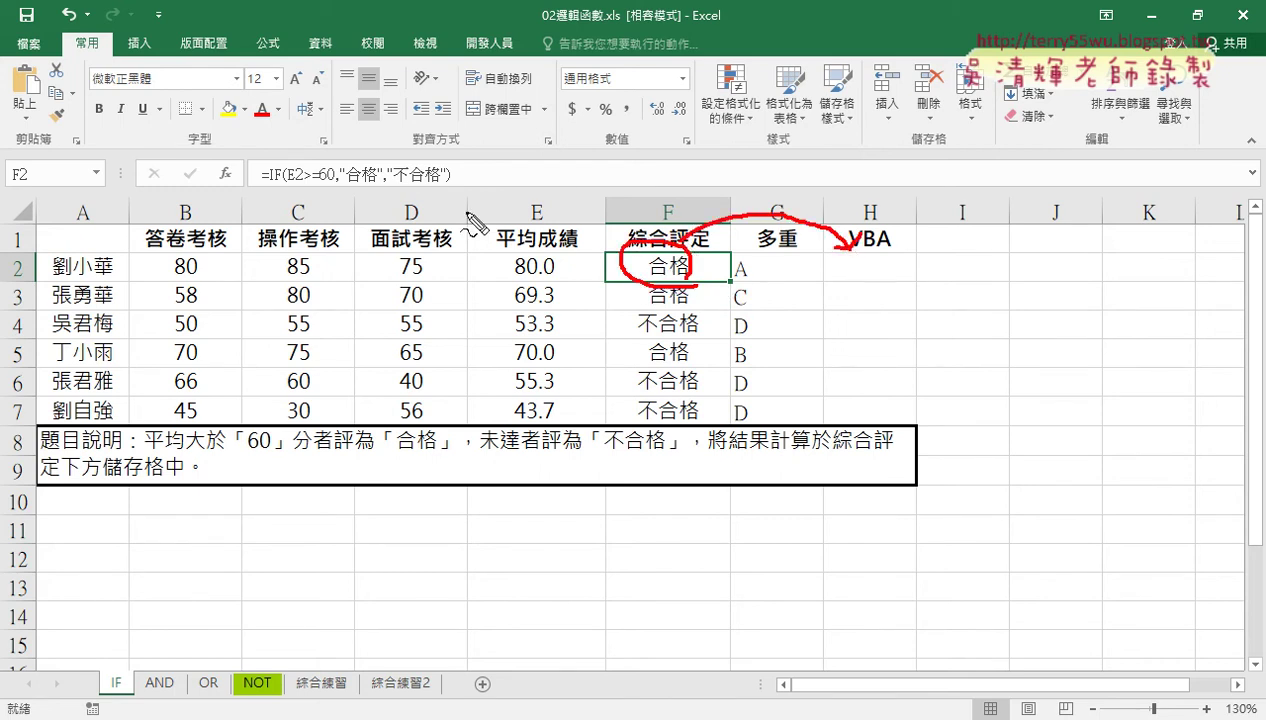
left_click_drag(451, 185, 252, 187)
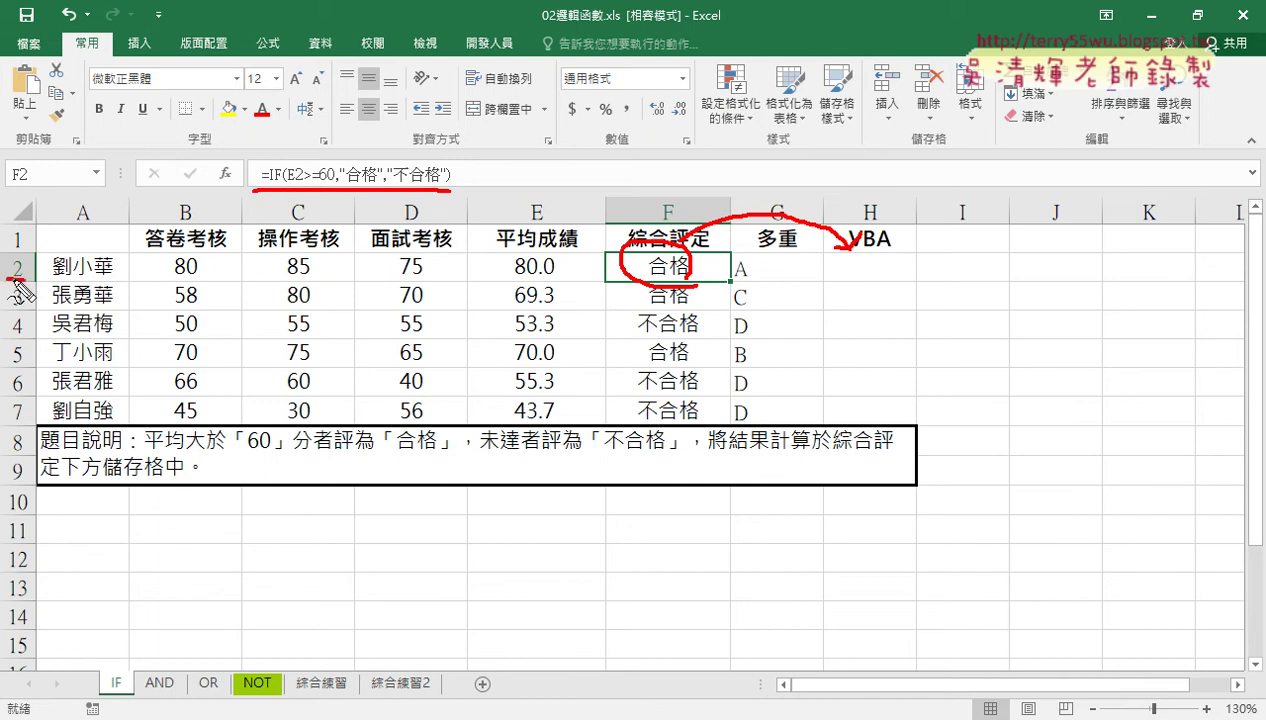
left_click_drag(20, 246, 12, 288)
left_click_drag(20, 394, 22, 432)
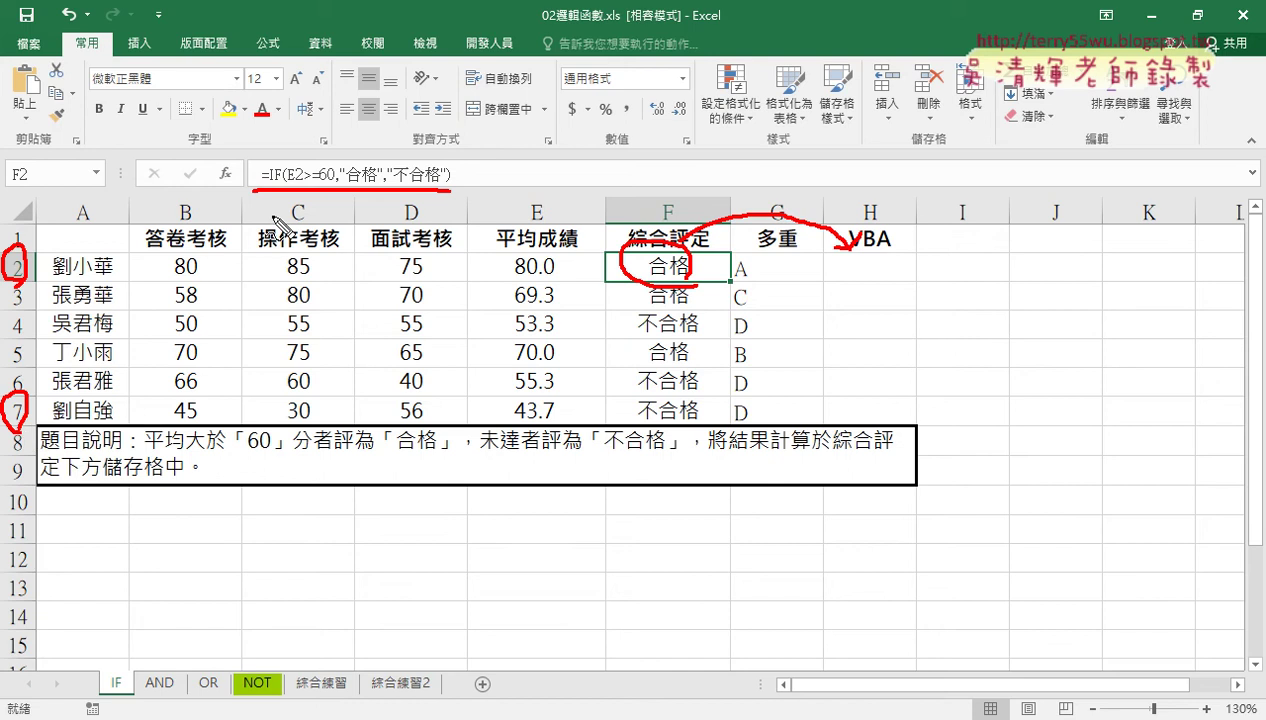
mouse_move(826, 262)
left_mouse_down()
mouse_move(826, 410)
mouse_move(886, 258)
mouse_move(916, 420)
mouse_move(826, 425)
left_mouse_up()
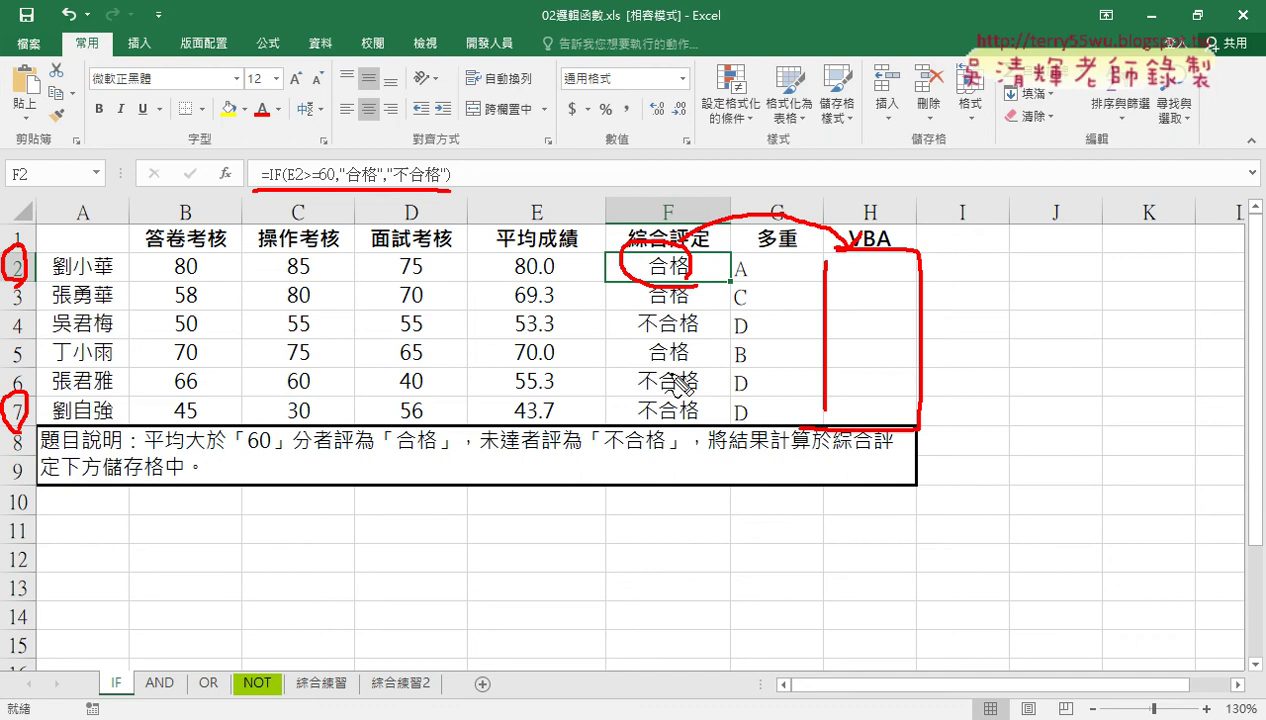
key("Escape")
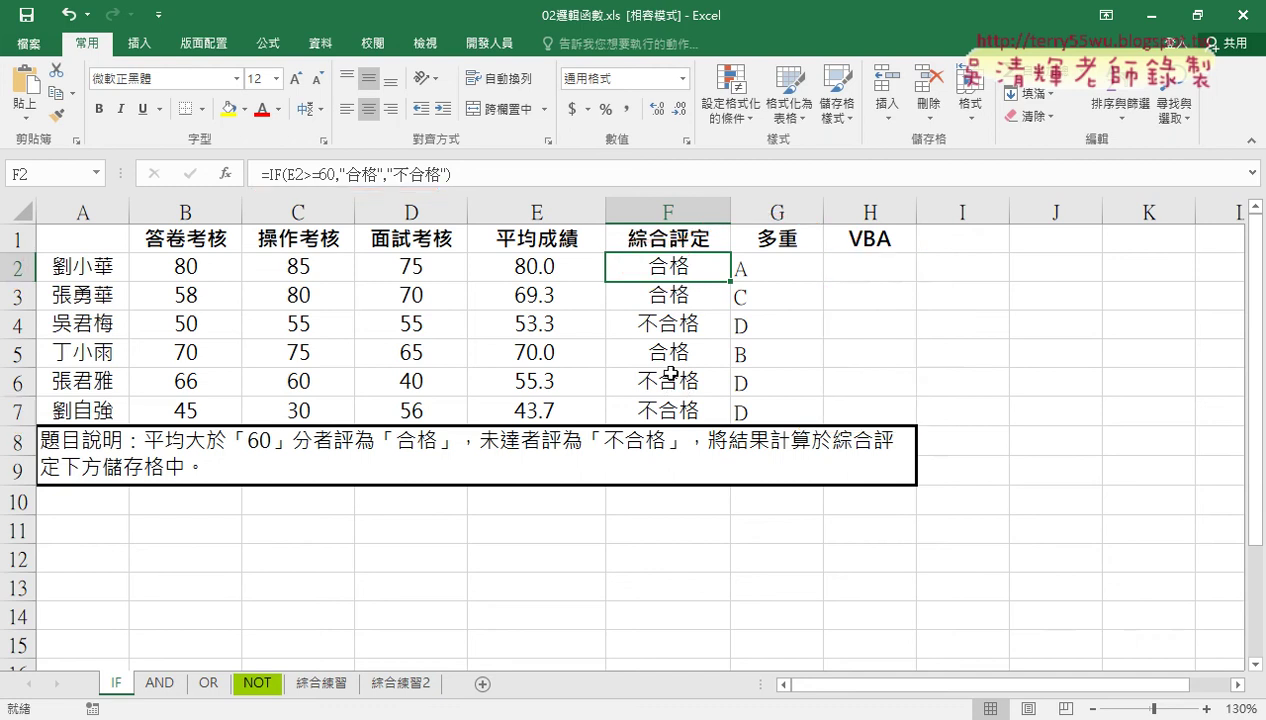
- Select G2 and reopen its IF Function Arguments, moving the dialog up-left
left_click(766, 262)
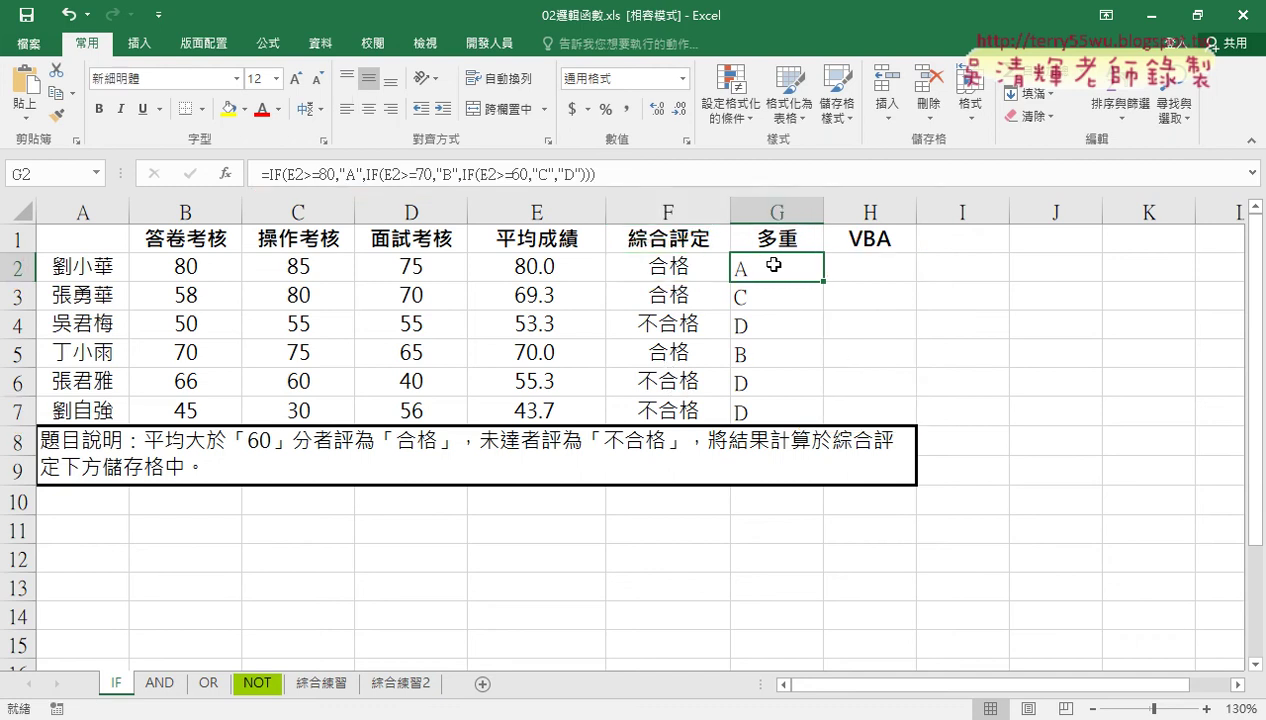
left_click(290, 181)
left_click(226, 173)
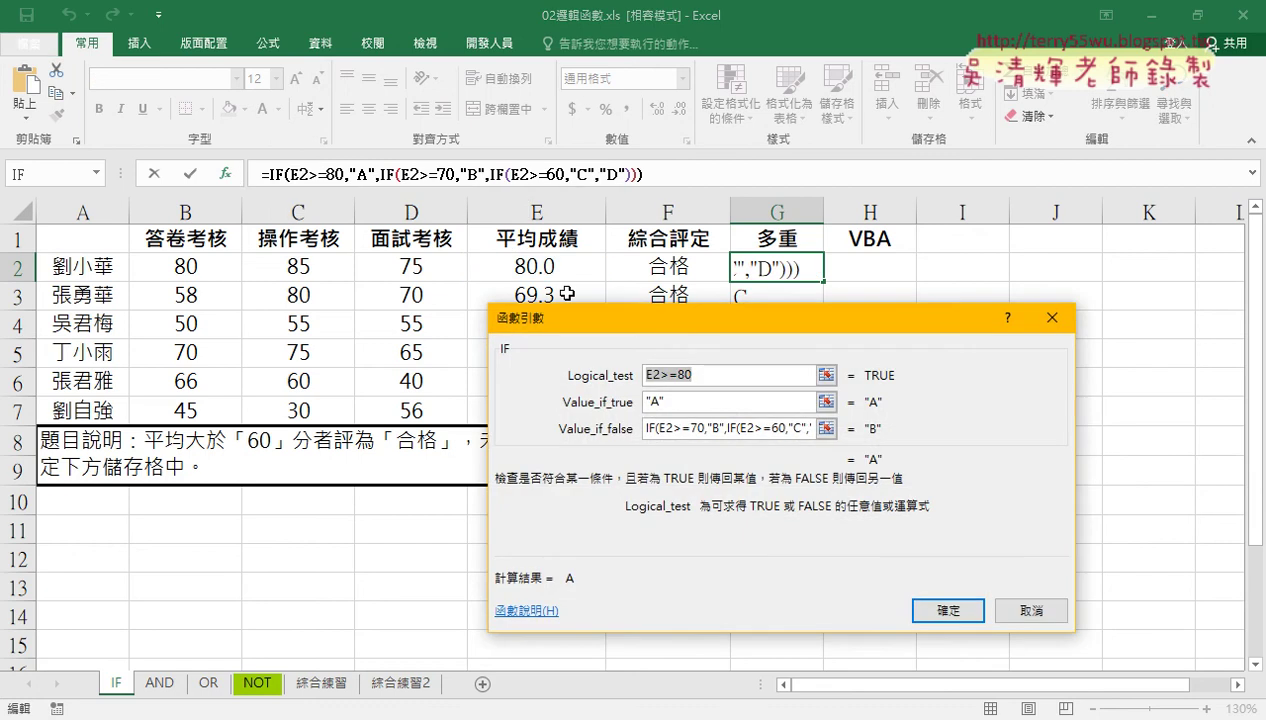
left_click_drag(717, 326, 590, 220)
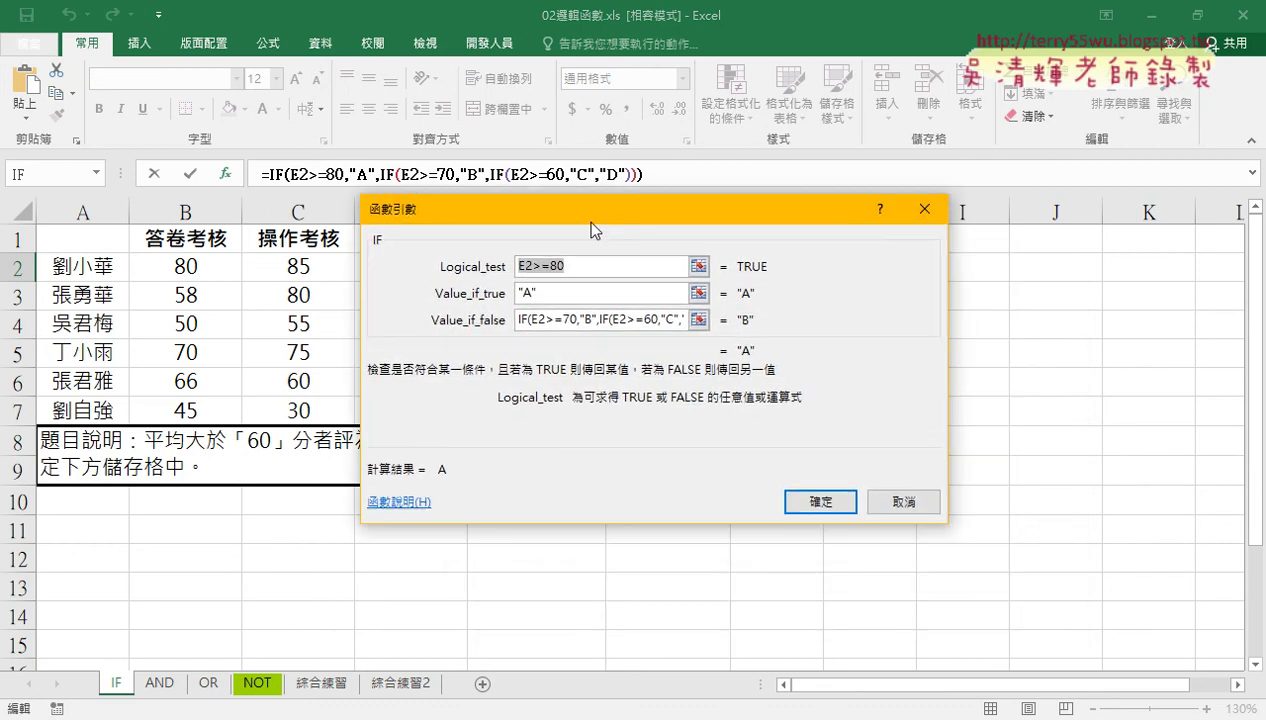